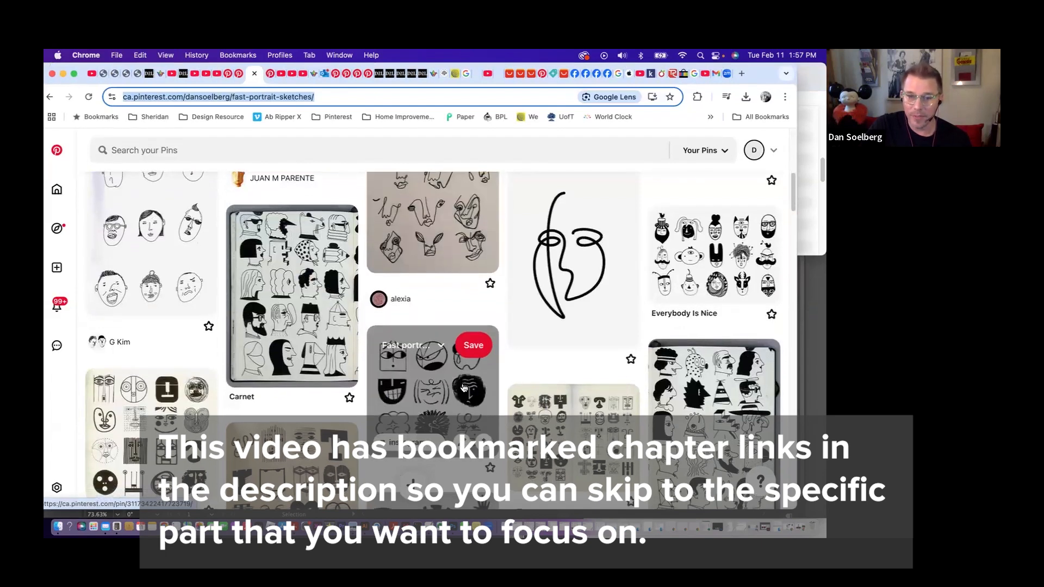
- Browse the Fast portrait sketches board to examine the different line, brush and charcoal approaches to drawing faces
scroll(464, 387, down, 2)
scroll(464, 386, down, 3)
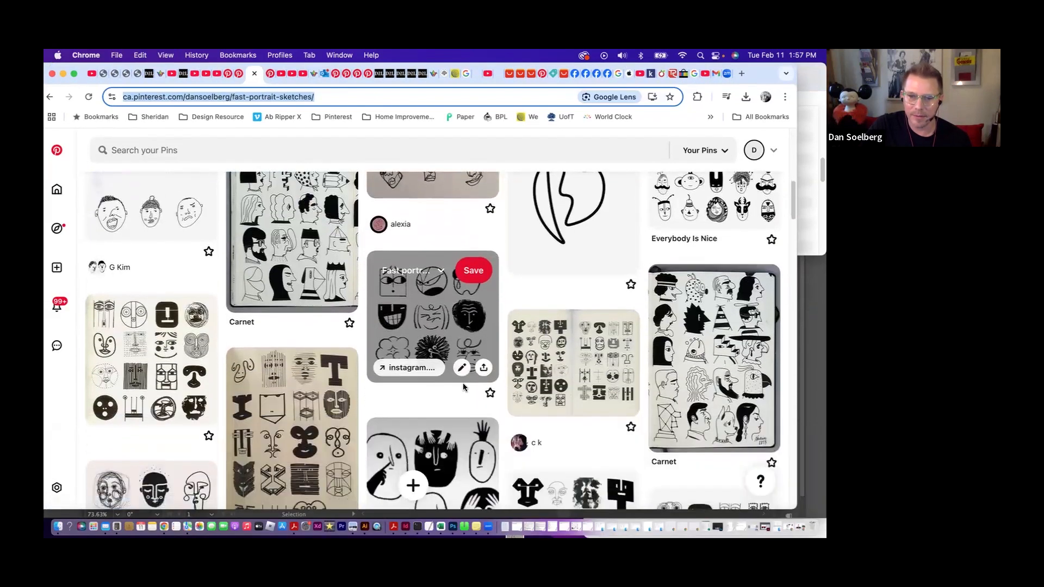
scroll(464, 387, down, 5)
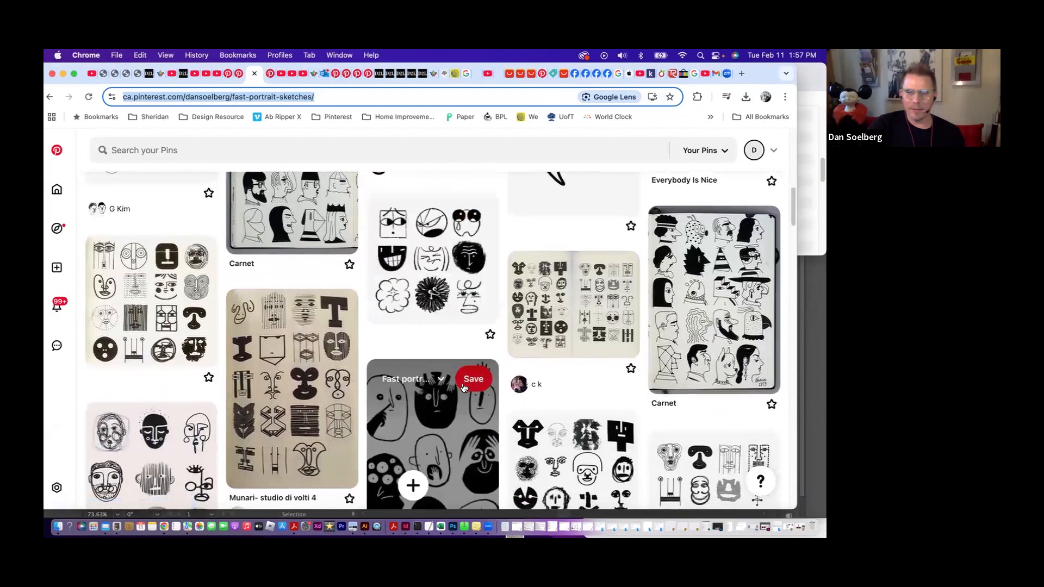
scroll(463, 386, down, 5)
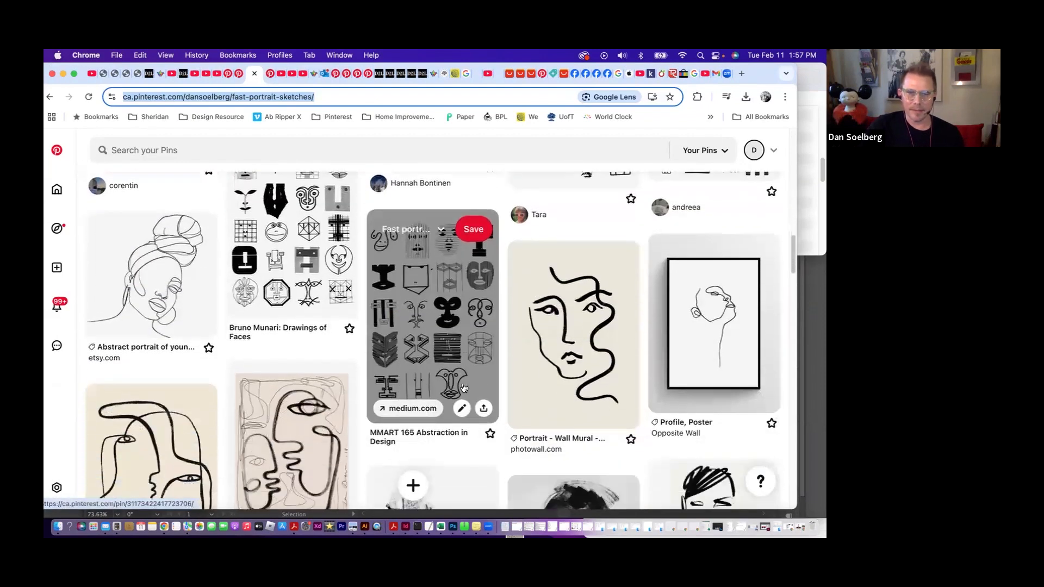
scroll(463, 387, down, 3)
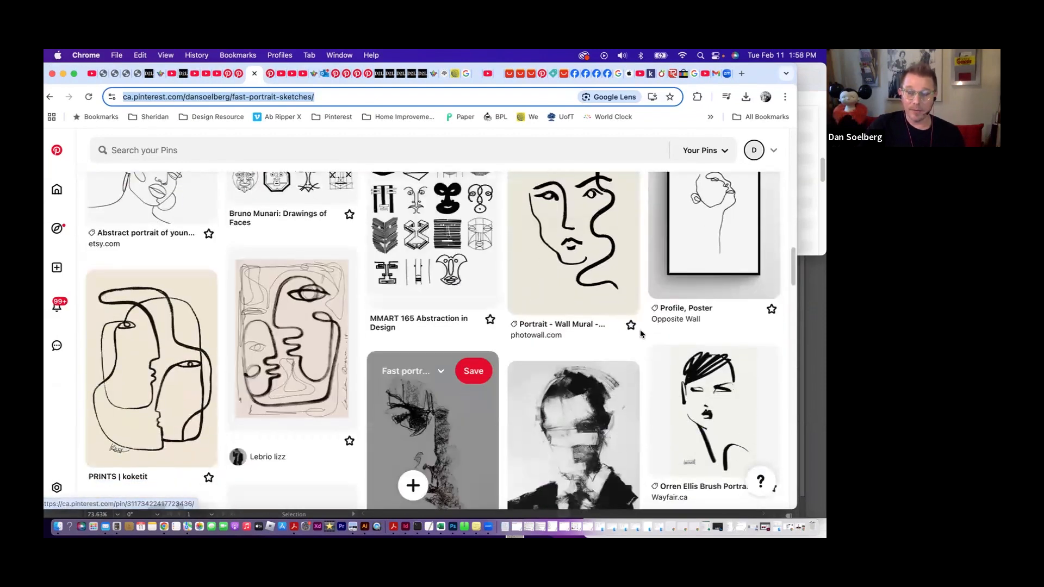
scroll(693, 382, down, 3)
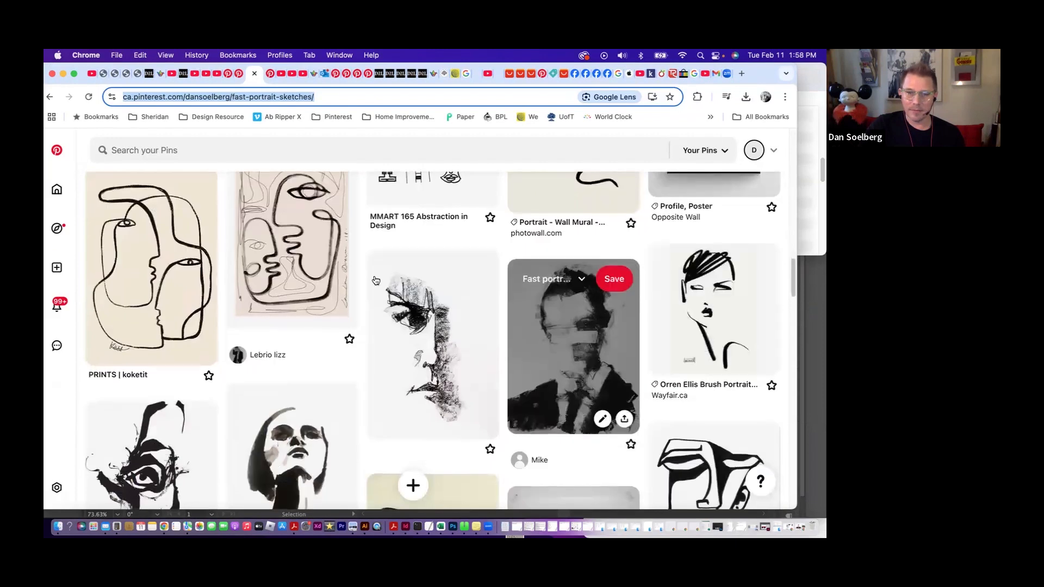
scroll(461, 347, down, 1)
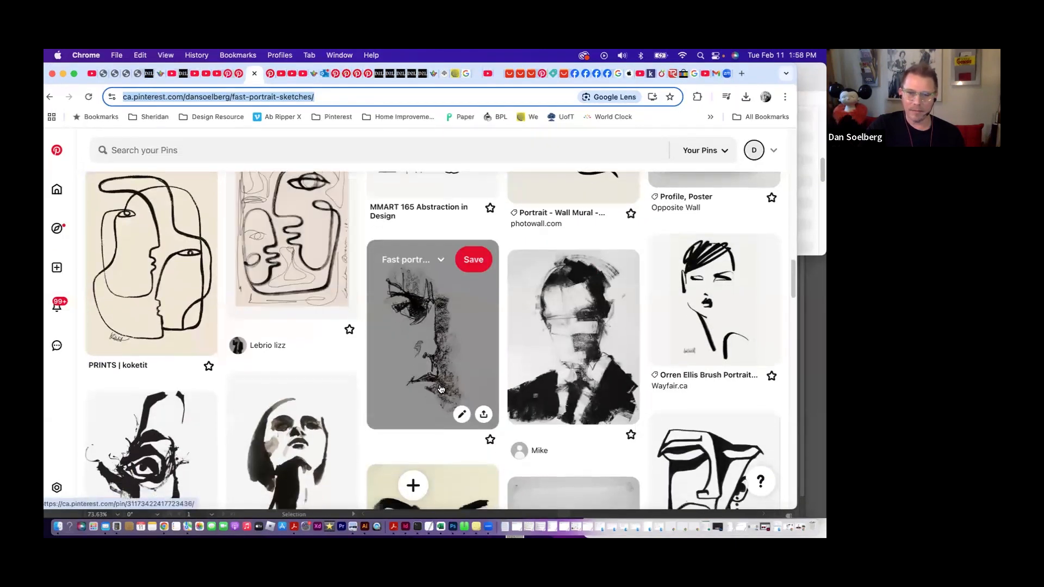
scroll(462, 348, down, 2)
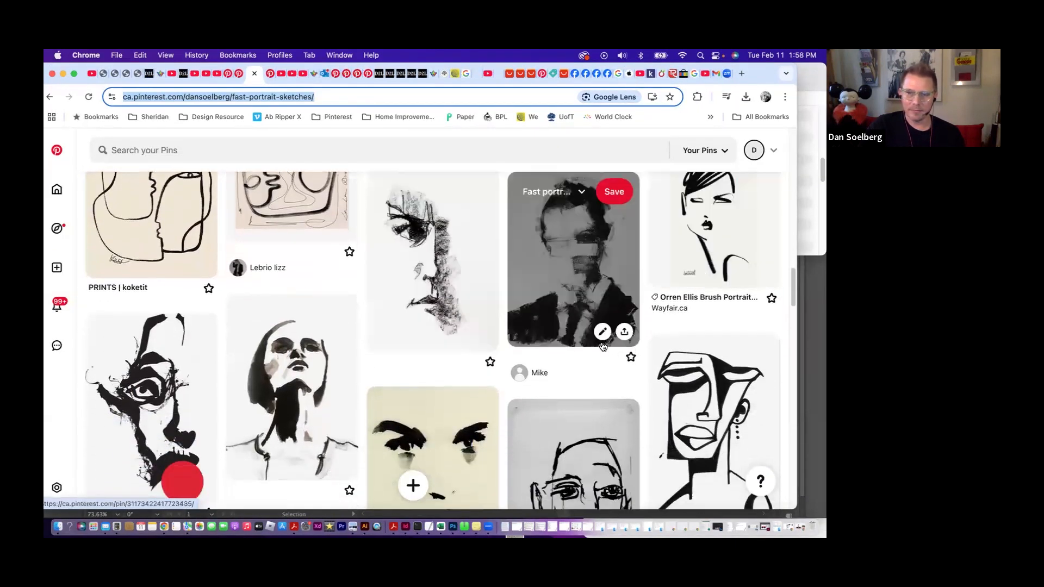
scroll(573, 327, down, 2)
scroll(574, 389, down, 10)
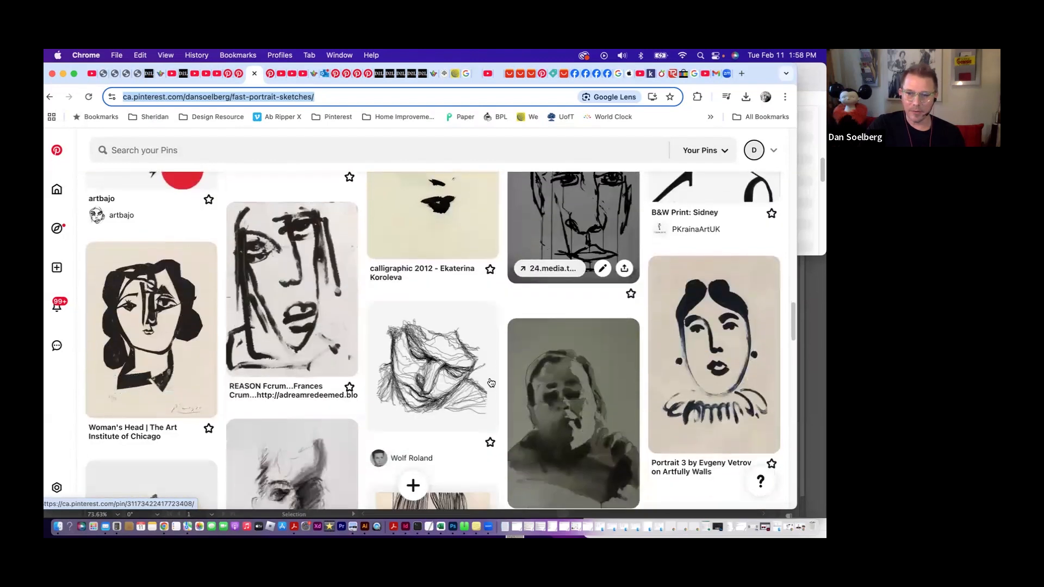
scroll(490, 382, down, 8)
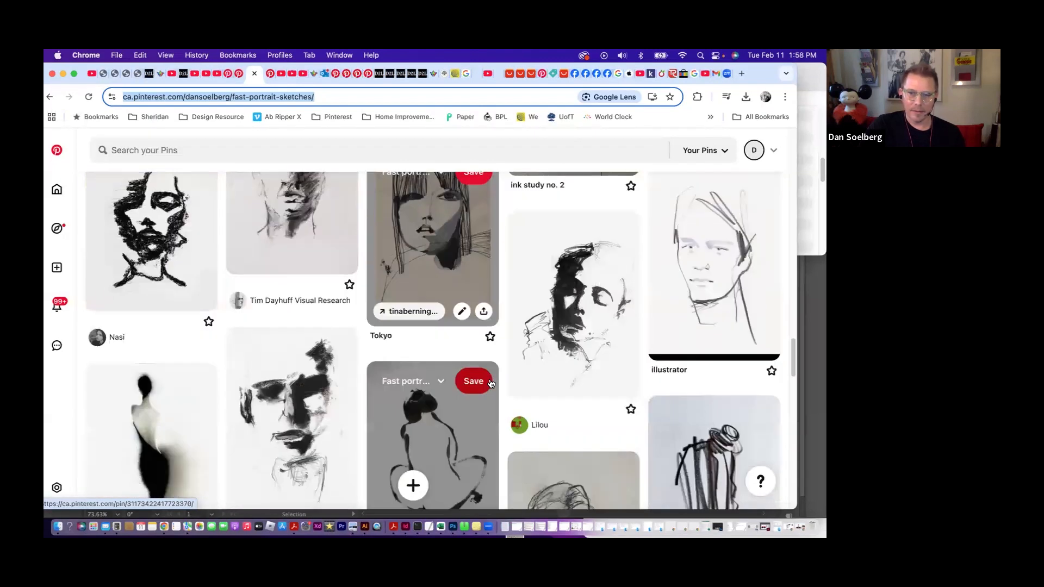
scroll(488, 378, down, 4)
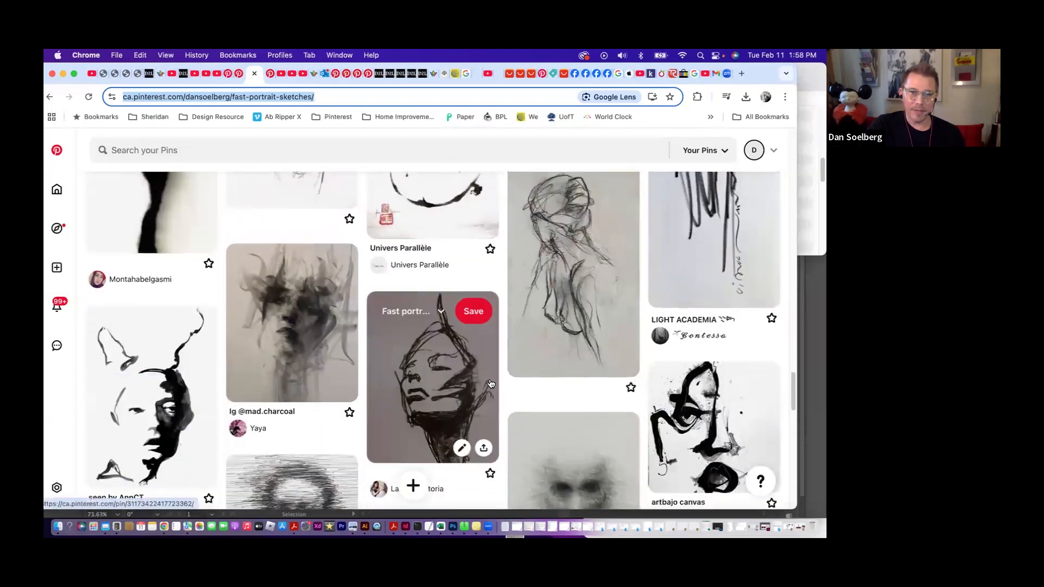
scroll(491, 383, down, 4)
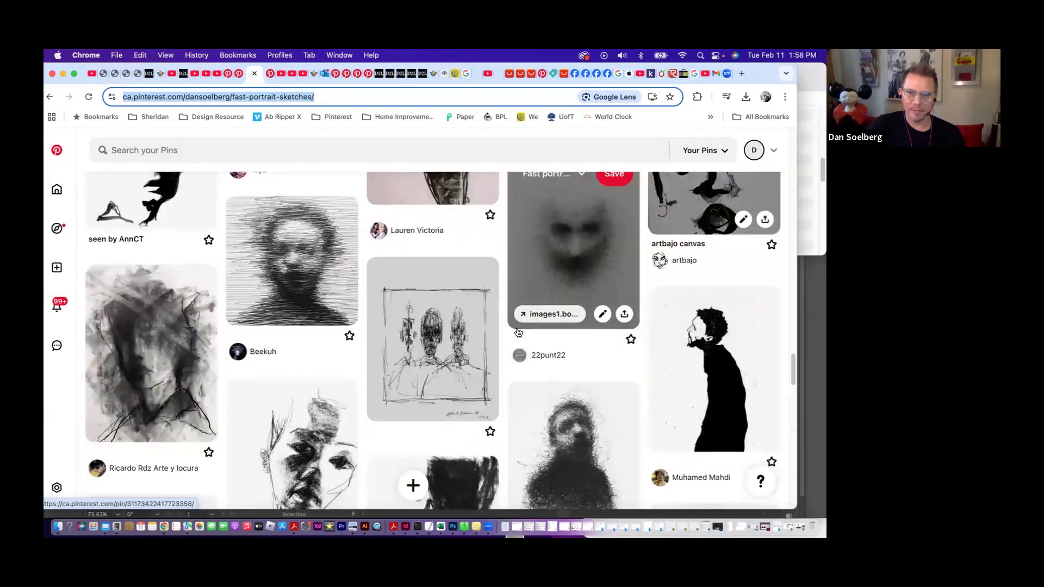
scroll(565, 193, down, 2)
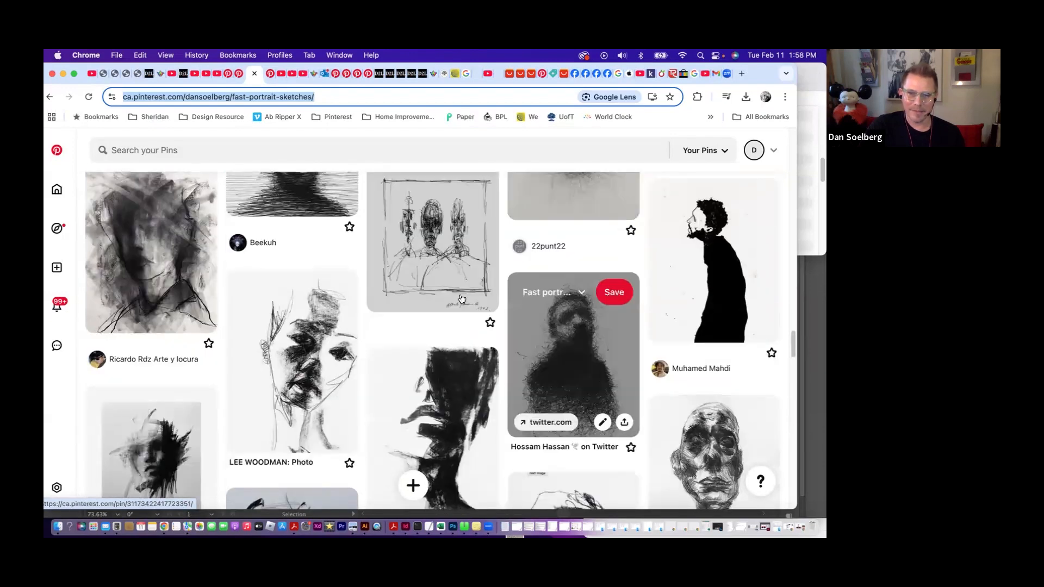
scroll(462, 298, down, 2)
scroll(462, 298, down, 6)
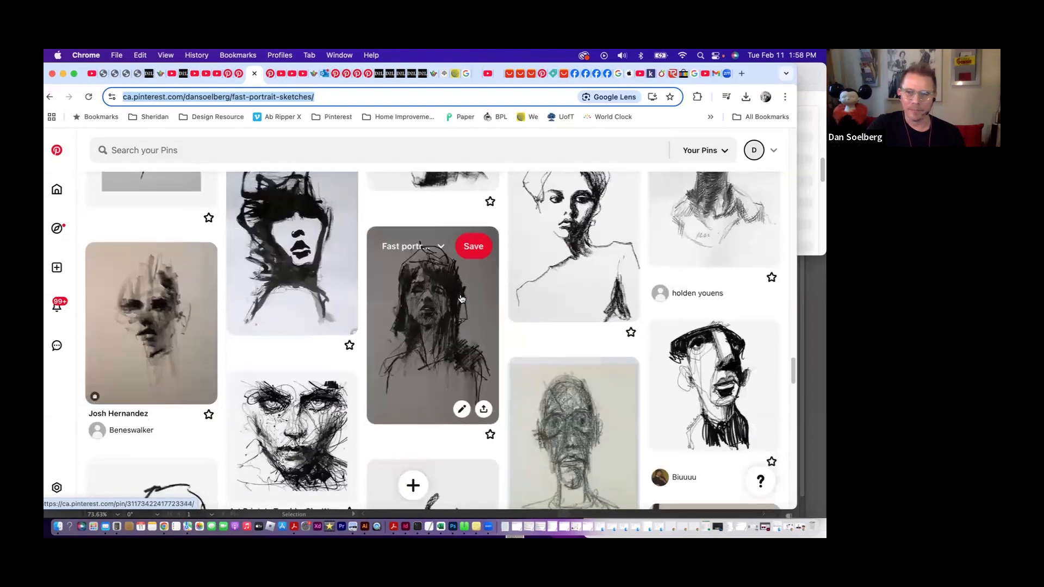
scroll(461, 298, down, 3)
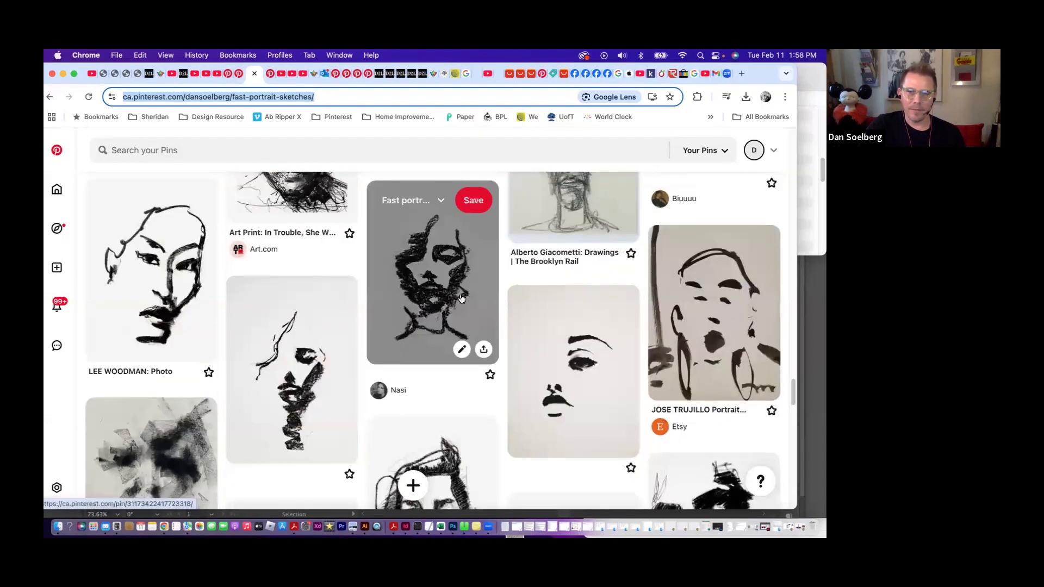
scroll(462, 298, down, 6)
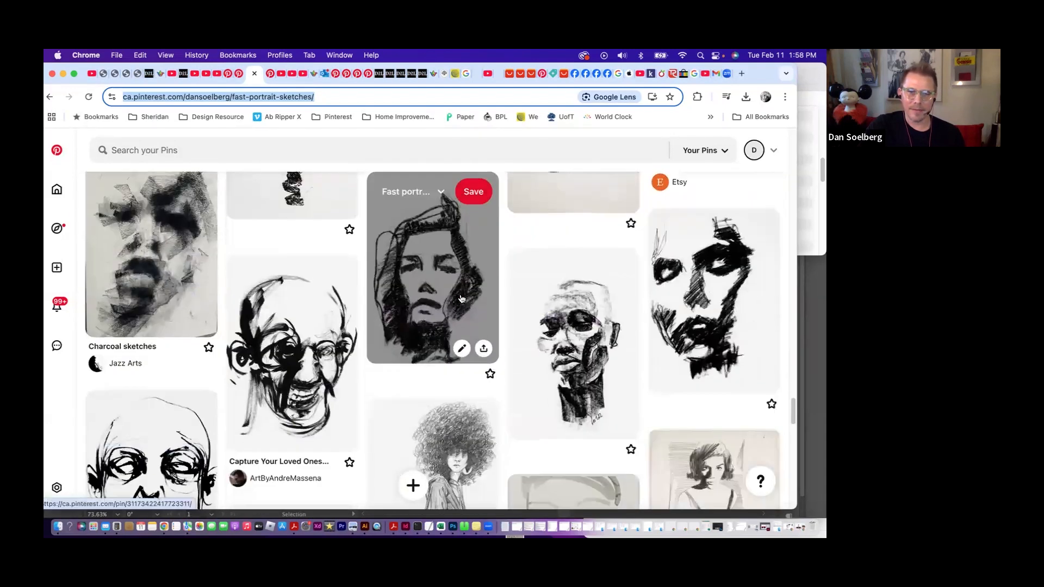
scroll(461, 298, down, 1)
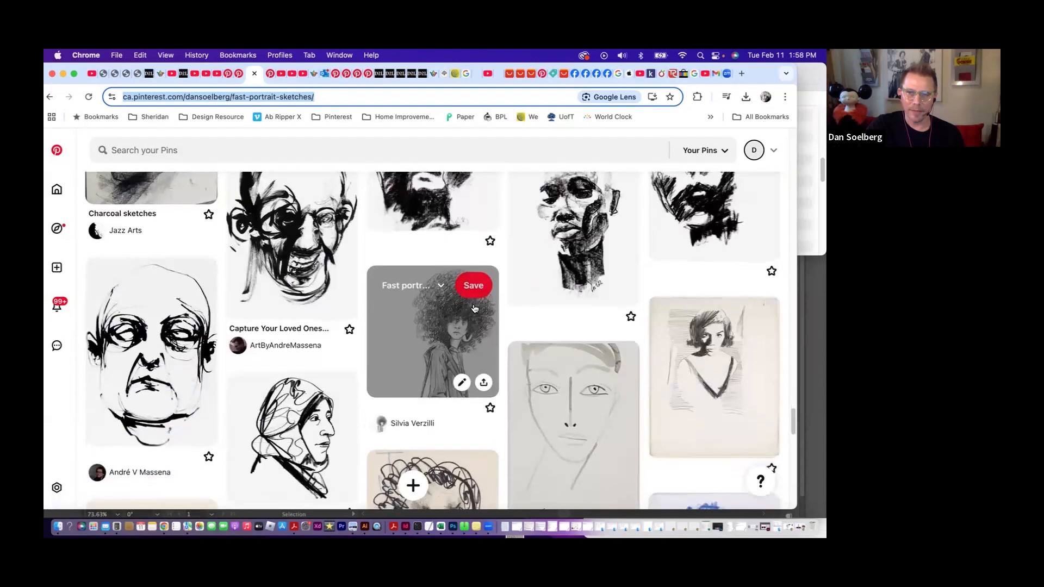
scroll(476, 305, up, 1)
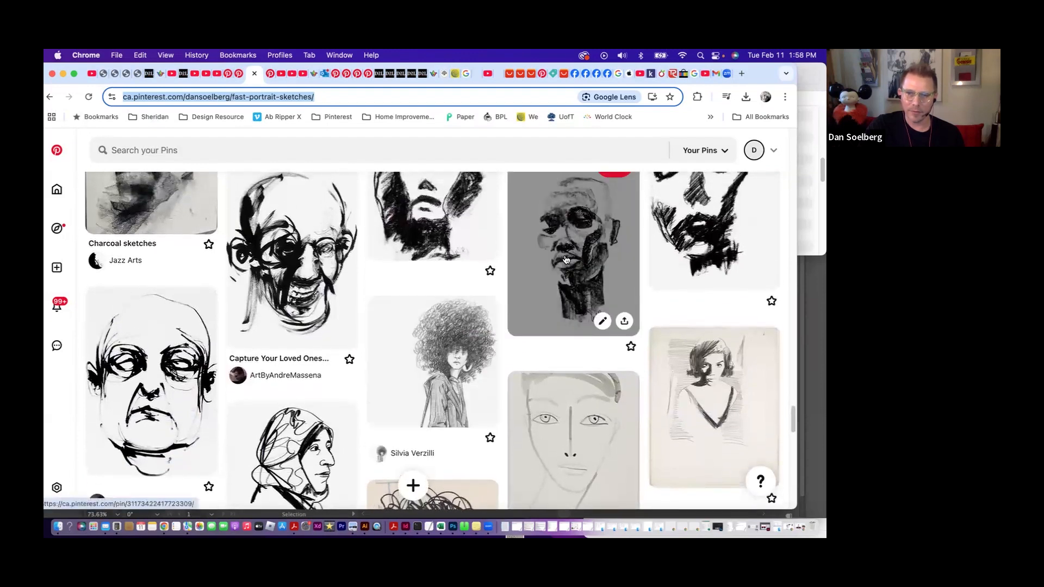
scroll(439, 277, down, 5)
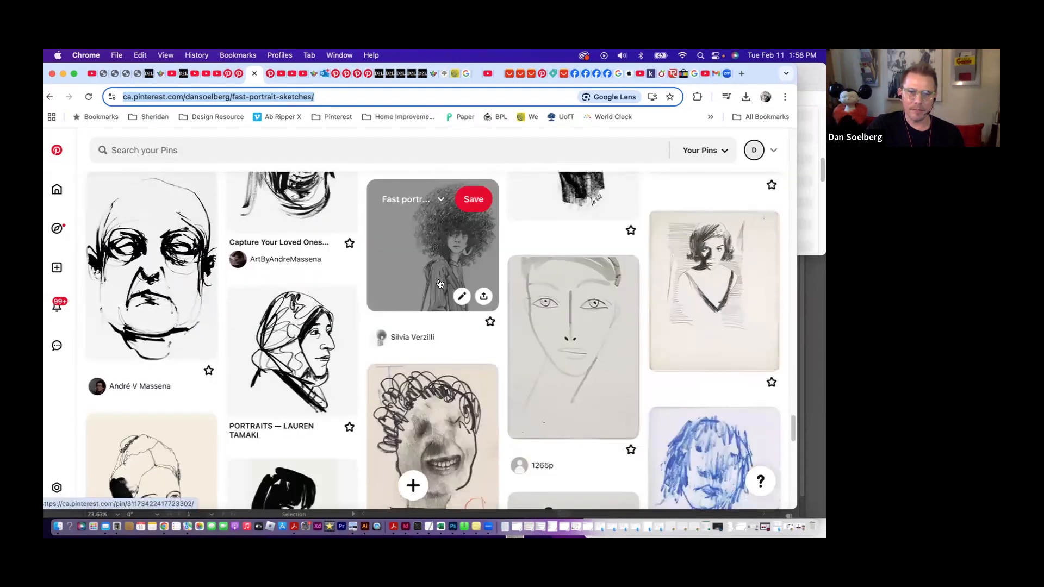
scroll(439, 283, down, 5)
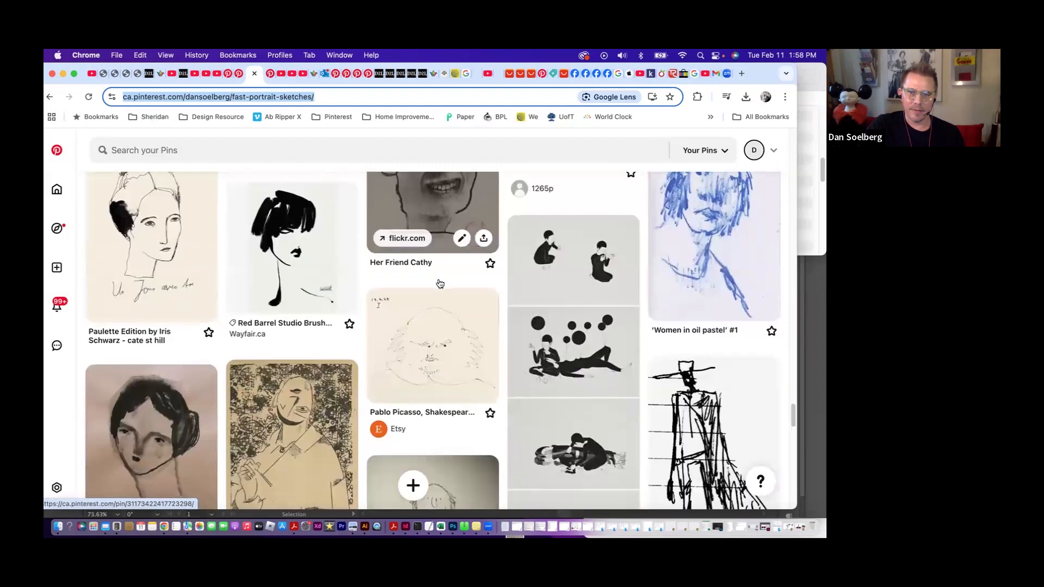
scroll(440, 283, down, 6)
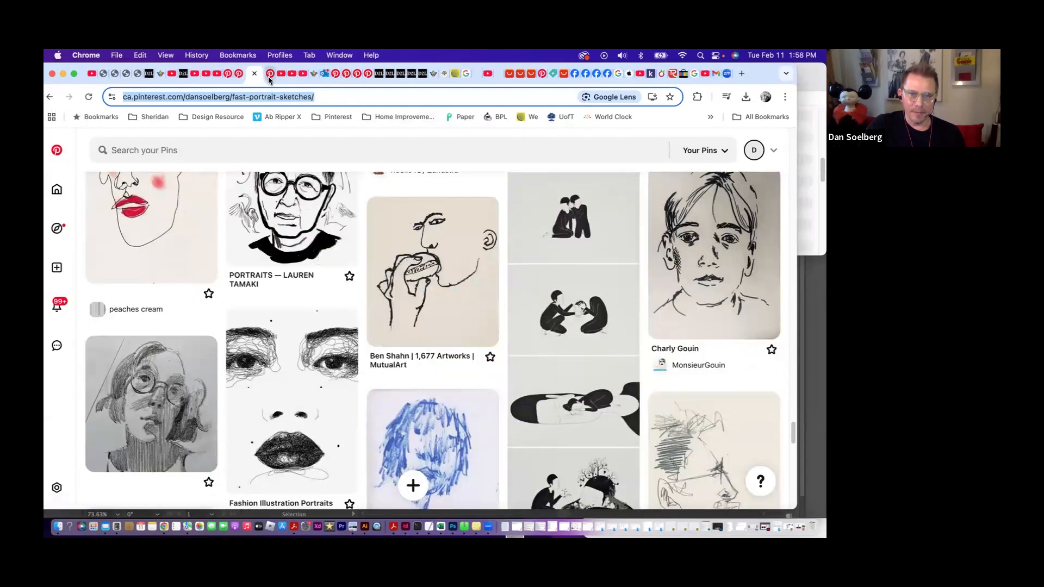
- Switch to the "Simplified portrait — white figure & black ground" board and examine how its pins build faces from flat shapes
click(269, 74)
scroll(512, 342, down, 2)
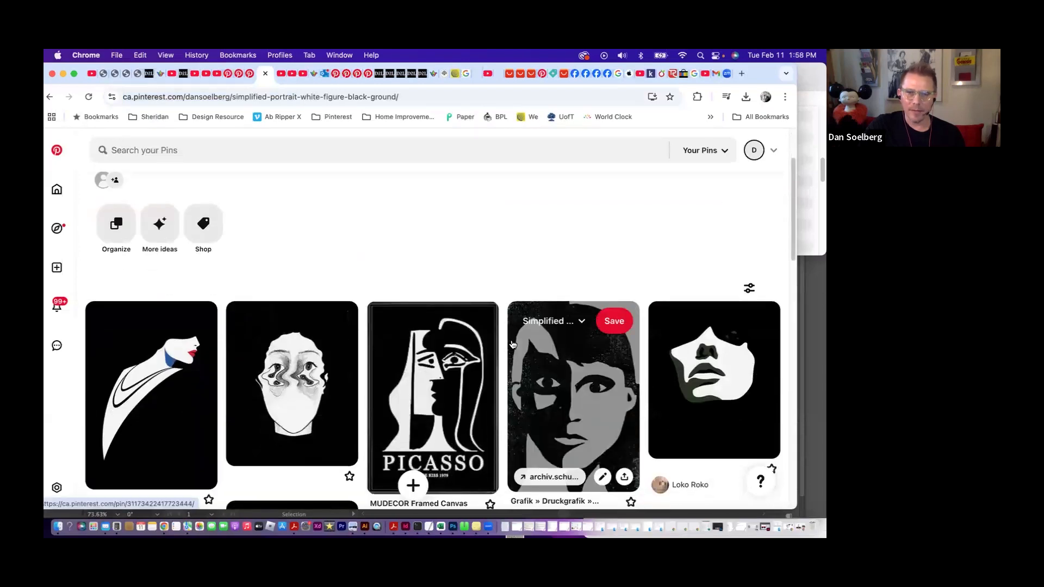
scroll(512, 344, down, 2)
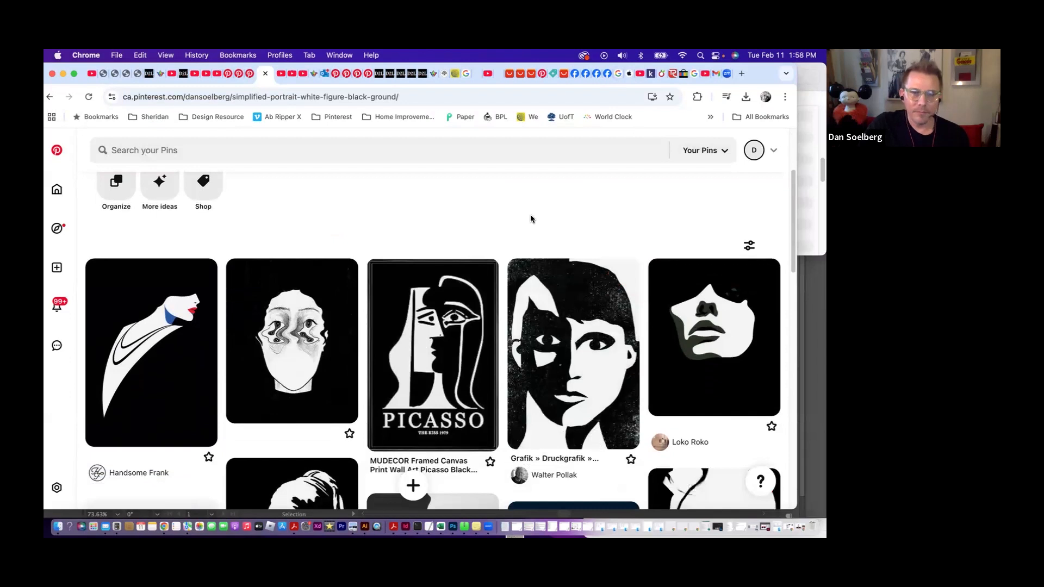
scroll(530, 216, down, 1)
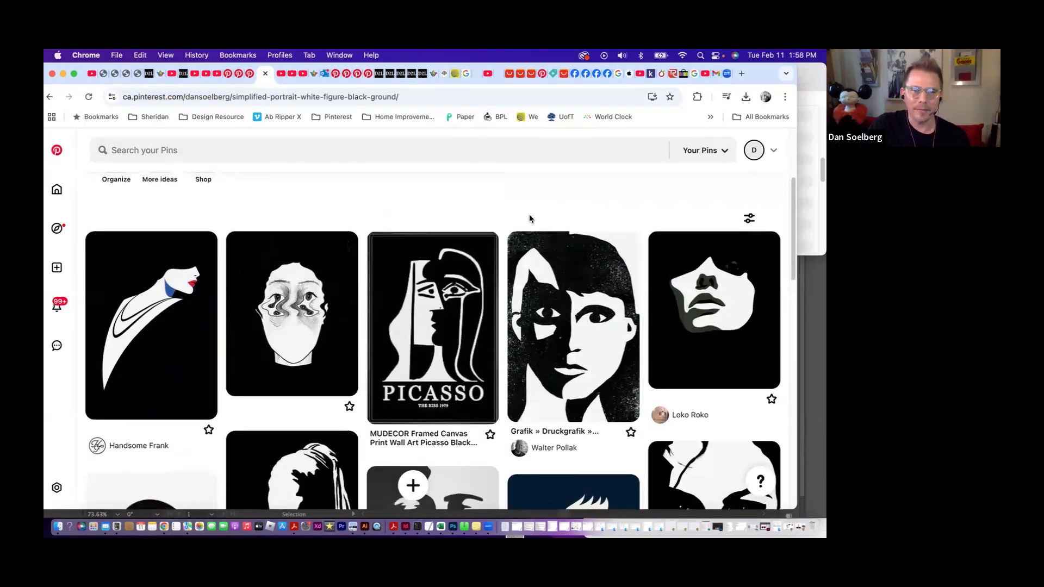
scroll(530, 218, up, 5)
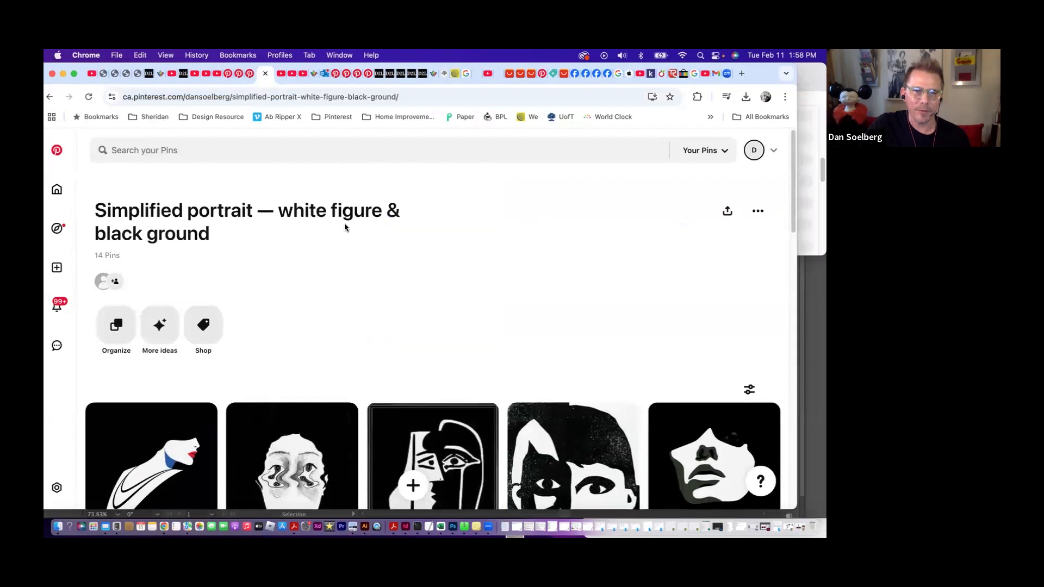
scroll(409, 258, down, 5)
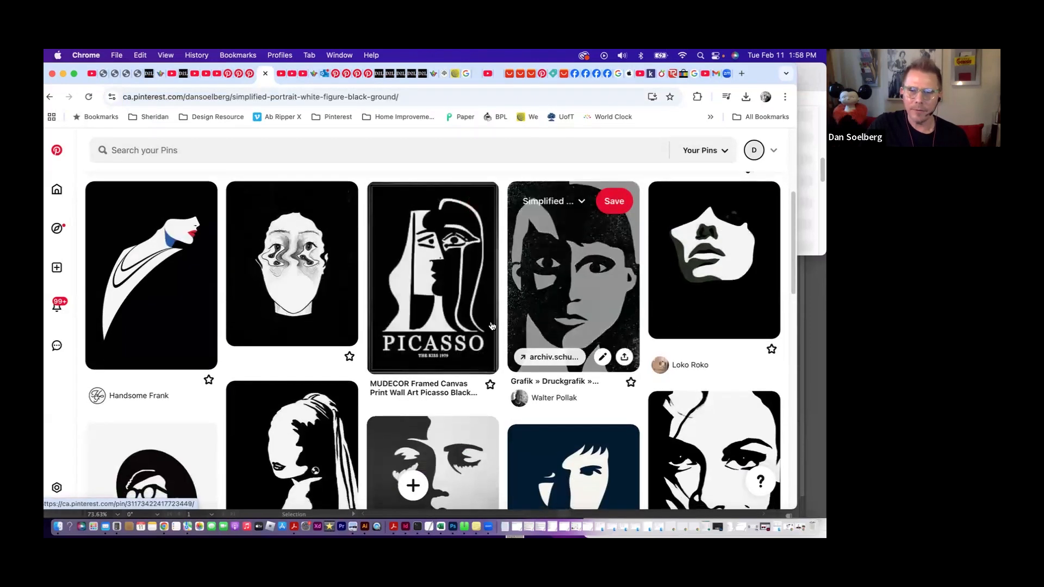
scroll(471, 298, down, 5)
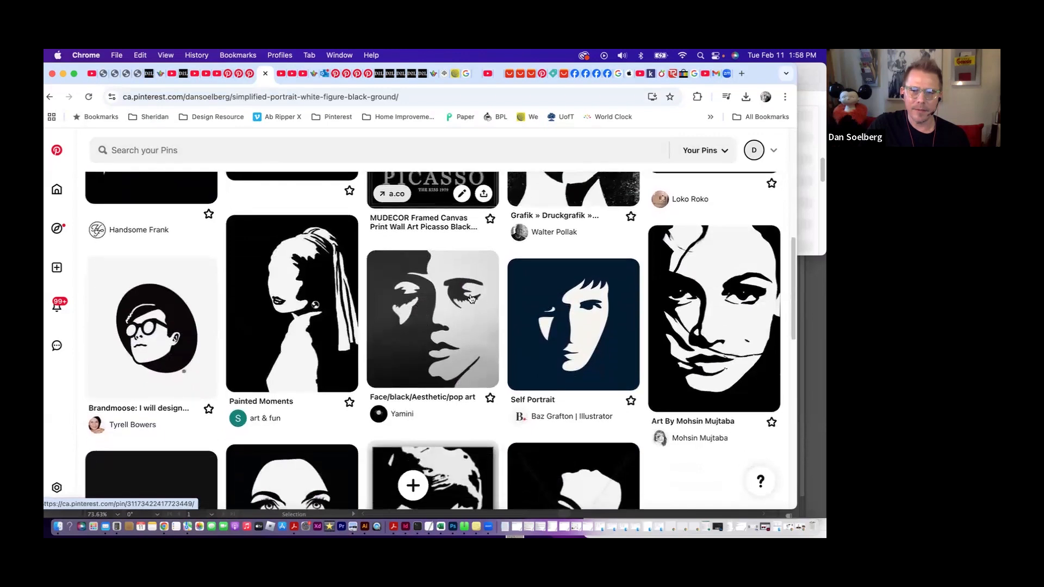
scroll(470, 298, down, 3)
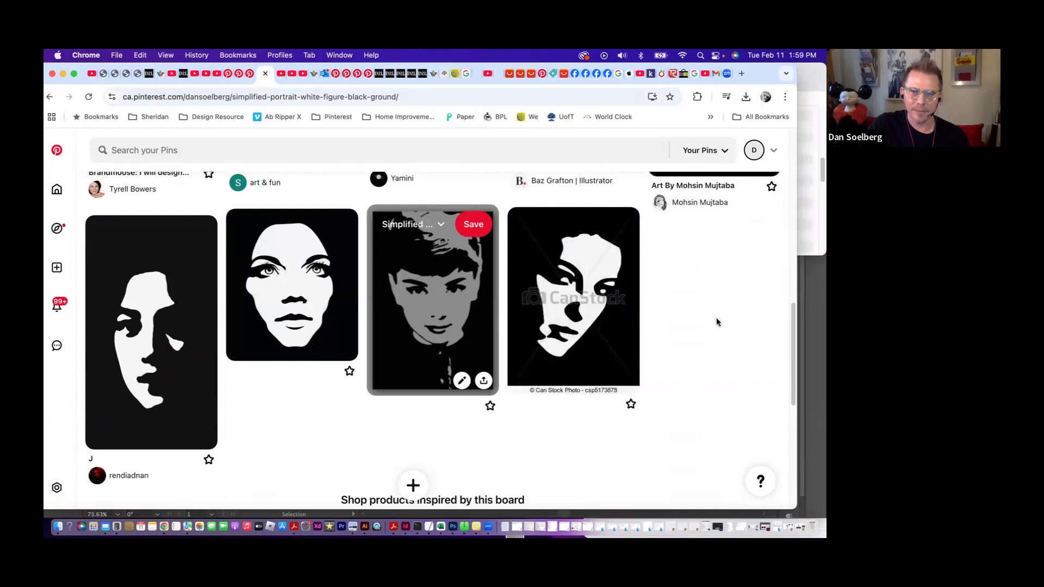
scroll(684, 296, up, 2)
scroll(686, 300, up, 2)
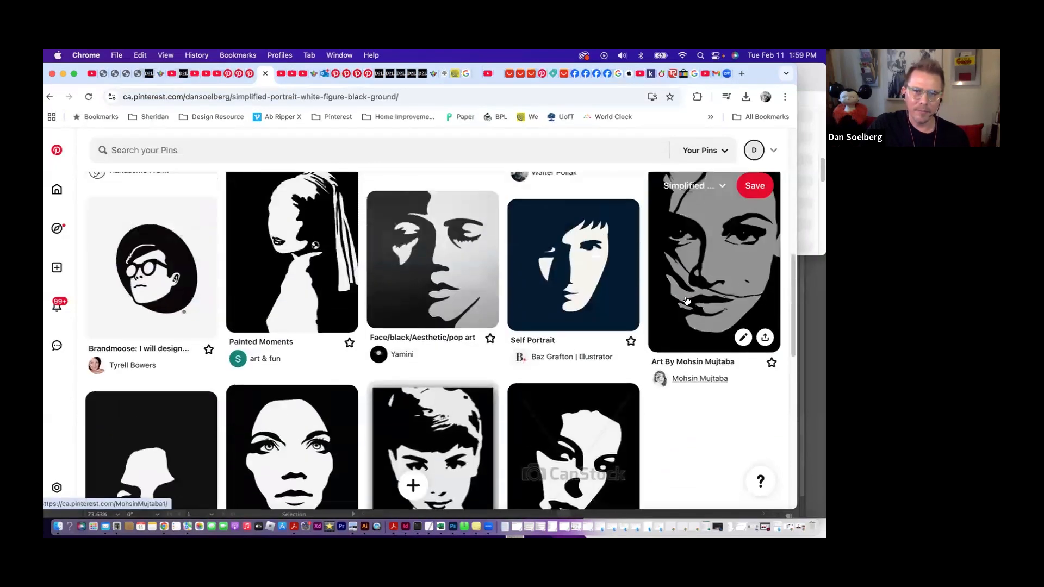
scroll(695, 305, up, 6)
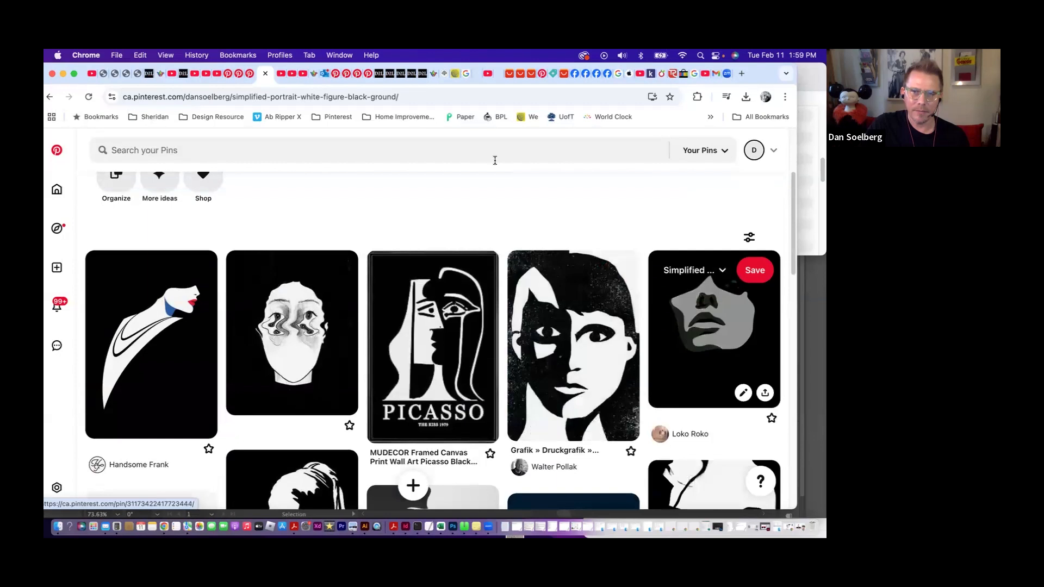
- Switch to the "Project 2: Iconic Form with Type – Figure/Ground Relationships" course page and find its Sans Serif Letters and Serif Letters documents
click(183, 74)
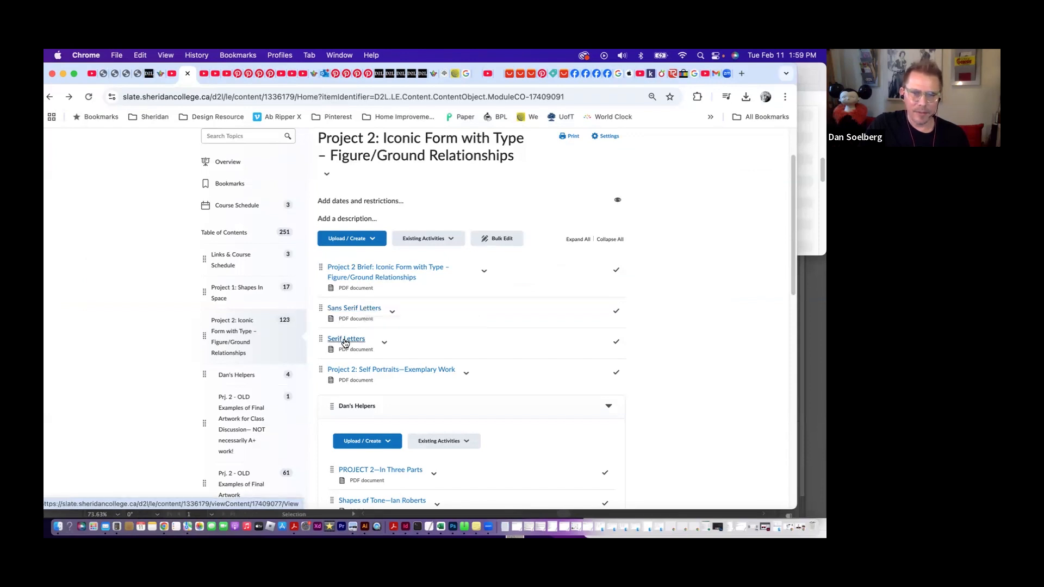
click(392, 311)
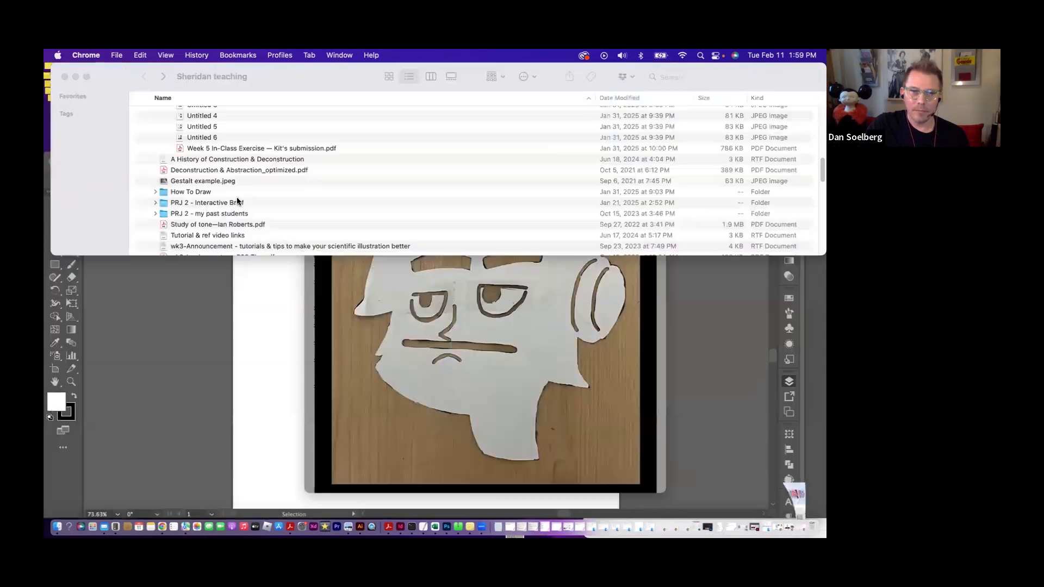
- Switch to the Sheridan teaching folder in Finder, collapse the 2024 files subfolder and locate the Project 2 letter PDFs
click(354, 214)
scroll(354, 214, up, 5)
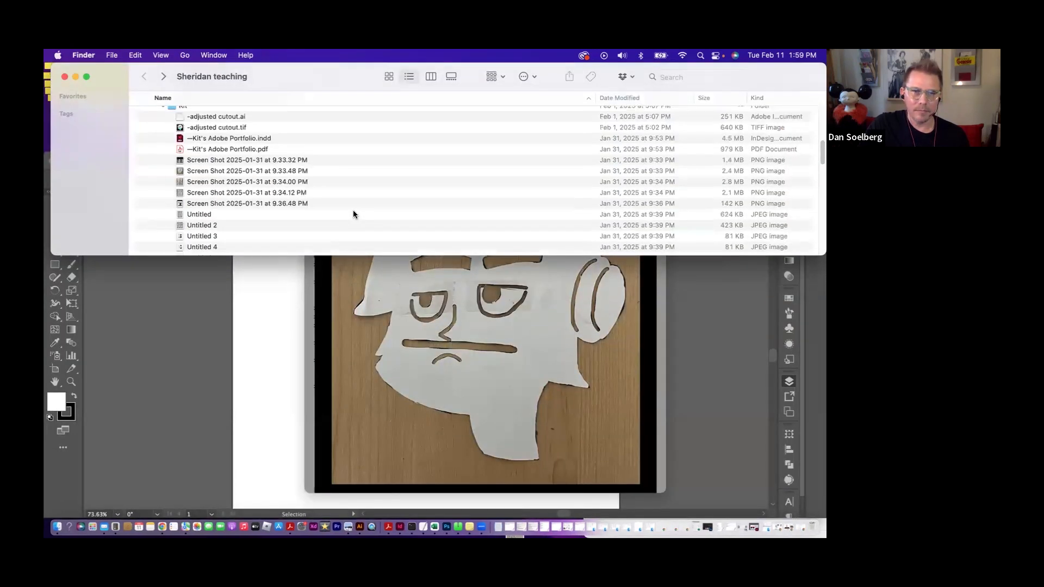
scroll(354, 214, up, 1)
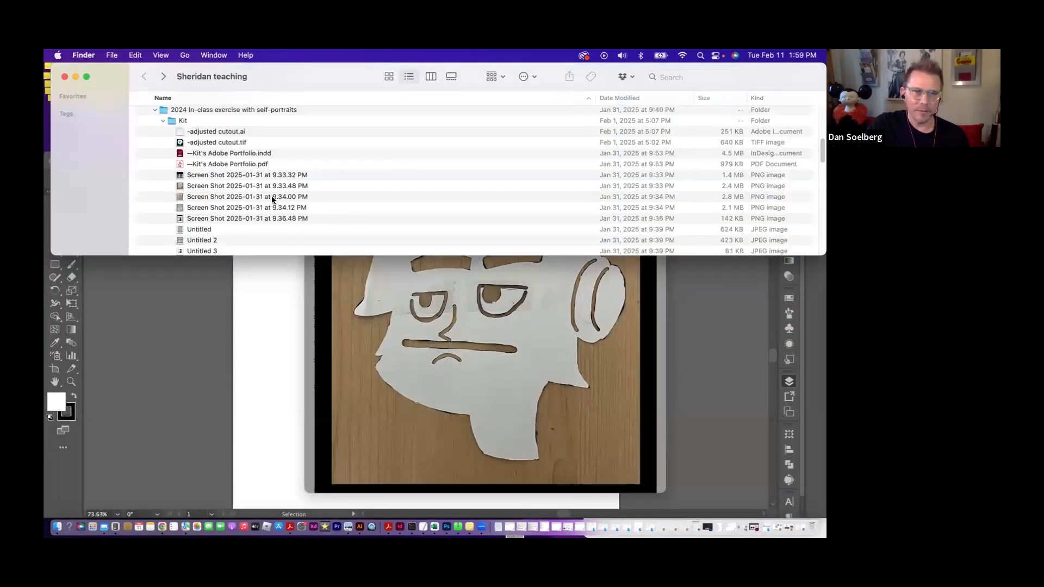
scroll(268, 194, up, 5)
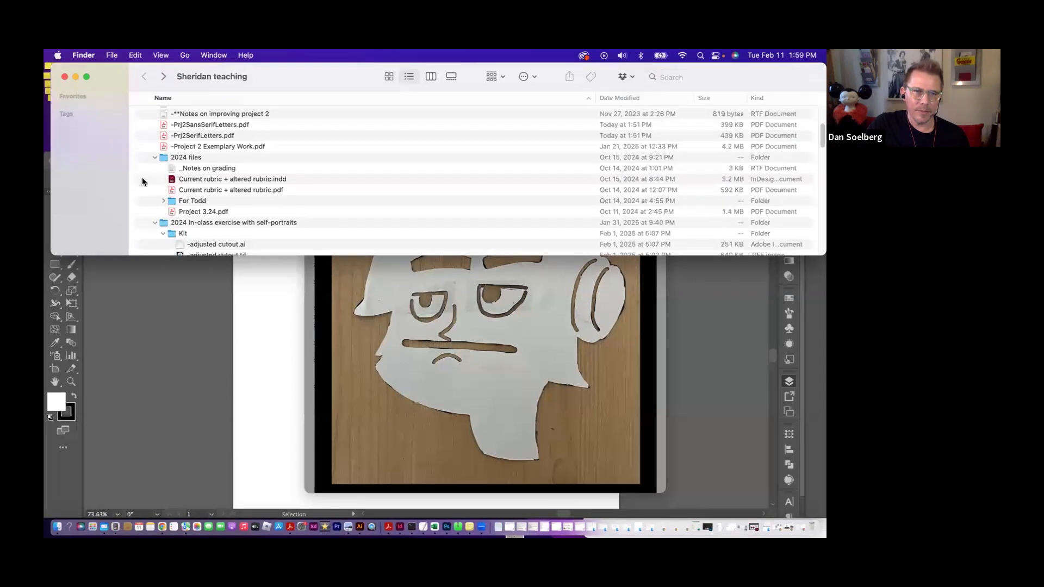
click(154, 158)
scroll(204, 199, up, 5)
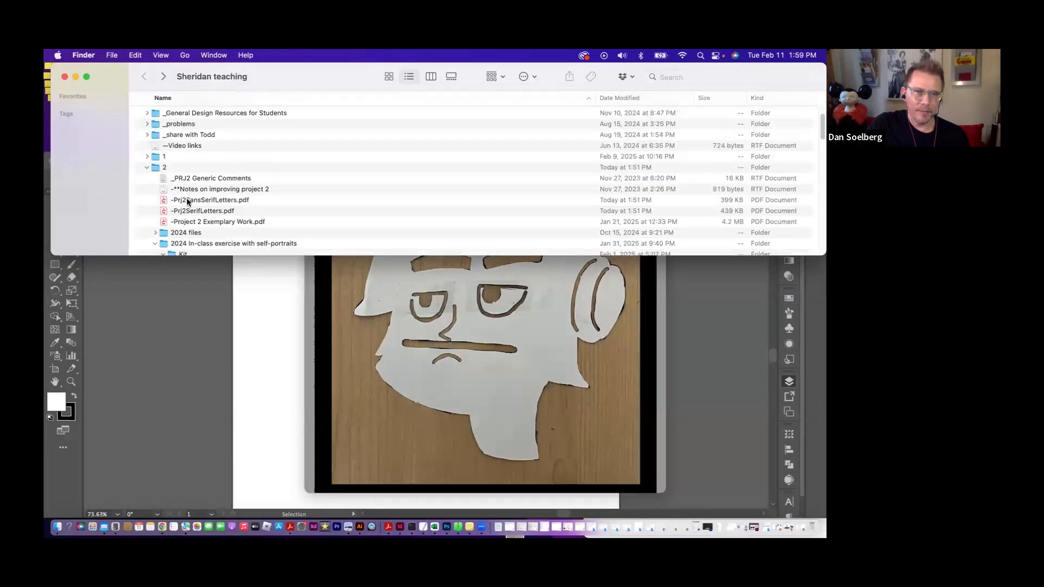
- Open -Prj2SansSerifLetters.pdf from folder 2 in Adobe Illustrator 2023
click(184, 197)
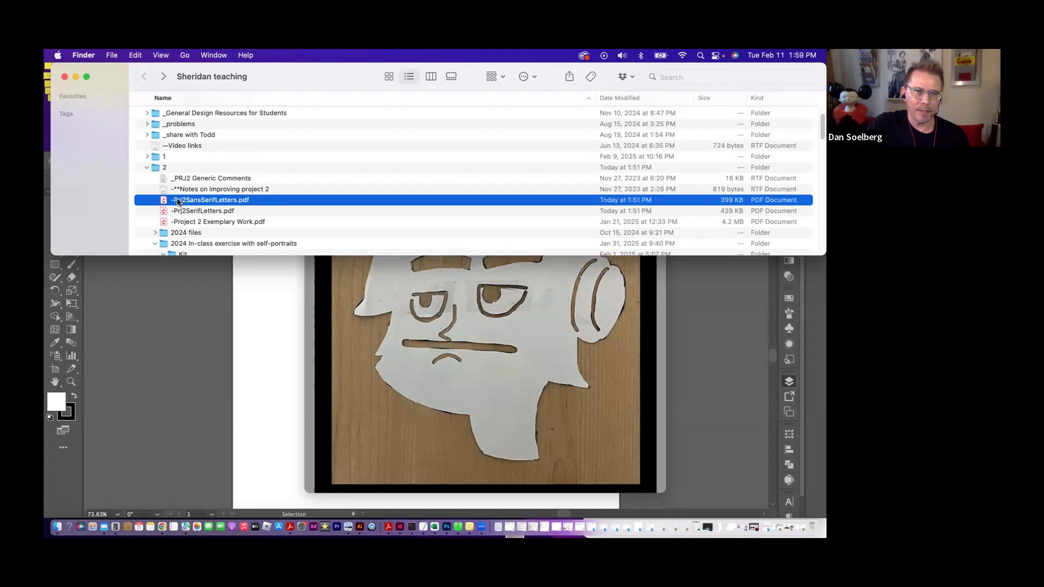
right_click(184, 203)
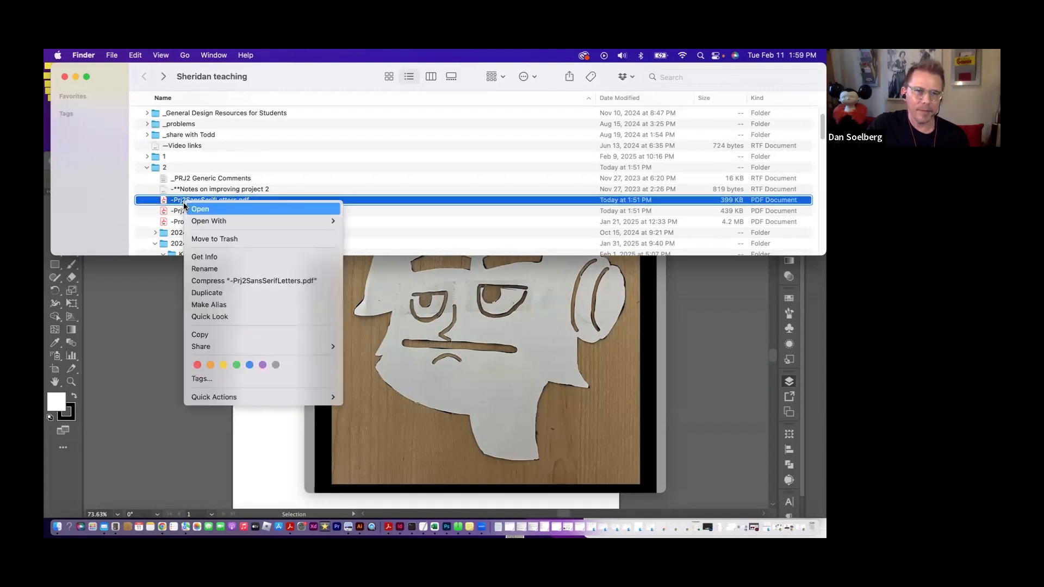
mouse_move(283, 221)
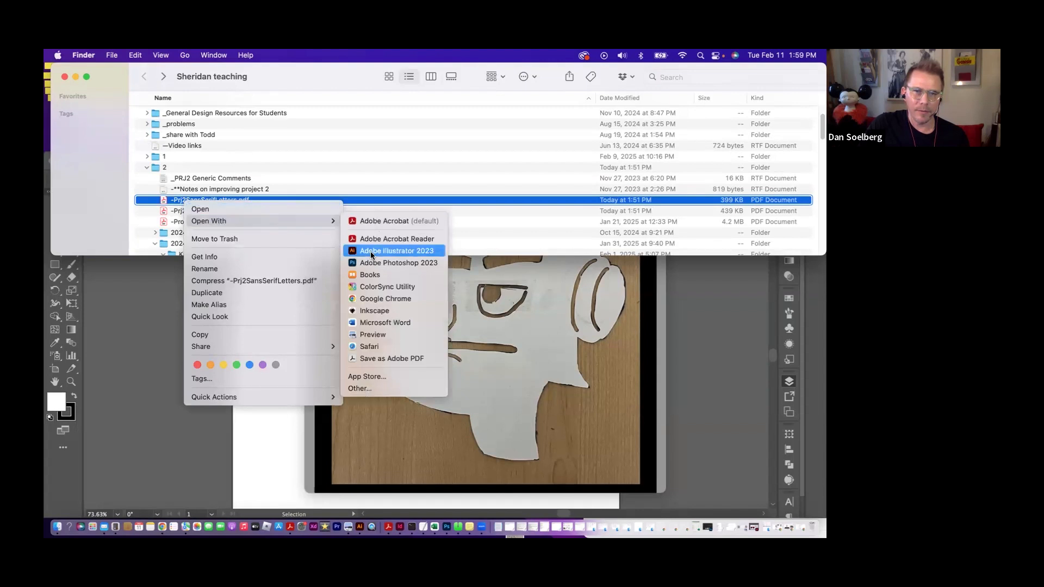
click(402, 251)
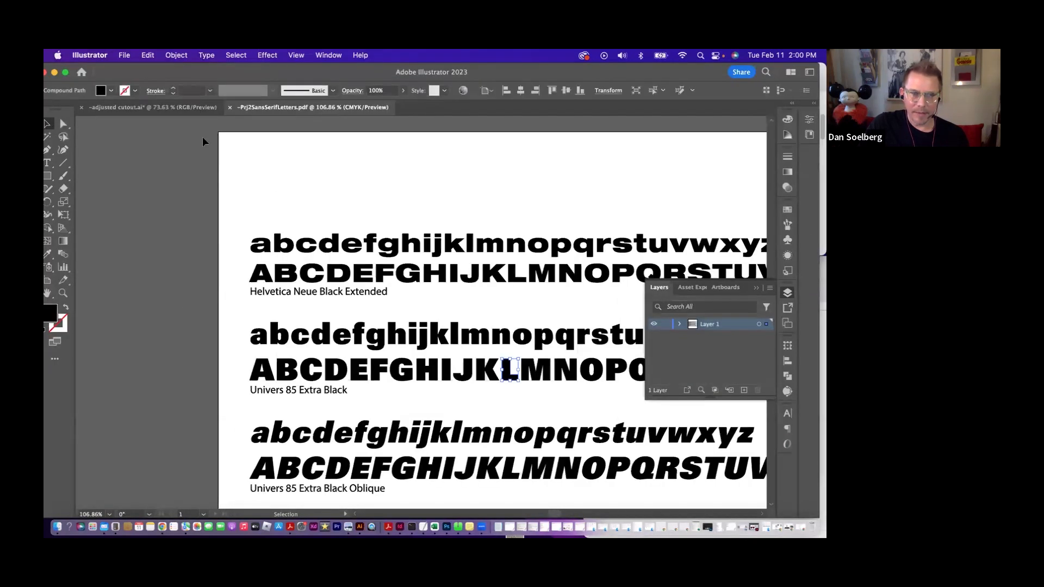
- Try to stretch the lowercase Helvetica Neue Black Extended e by one anchor point with Direct Selection, and undo the change
click(427, 210)
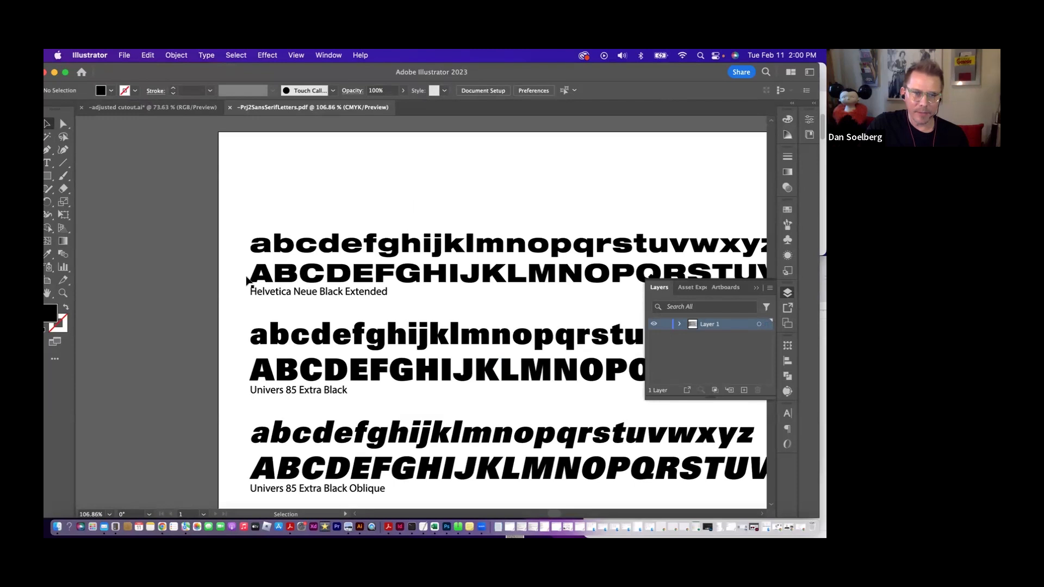
click(257, 278)
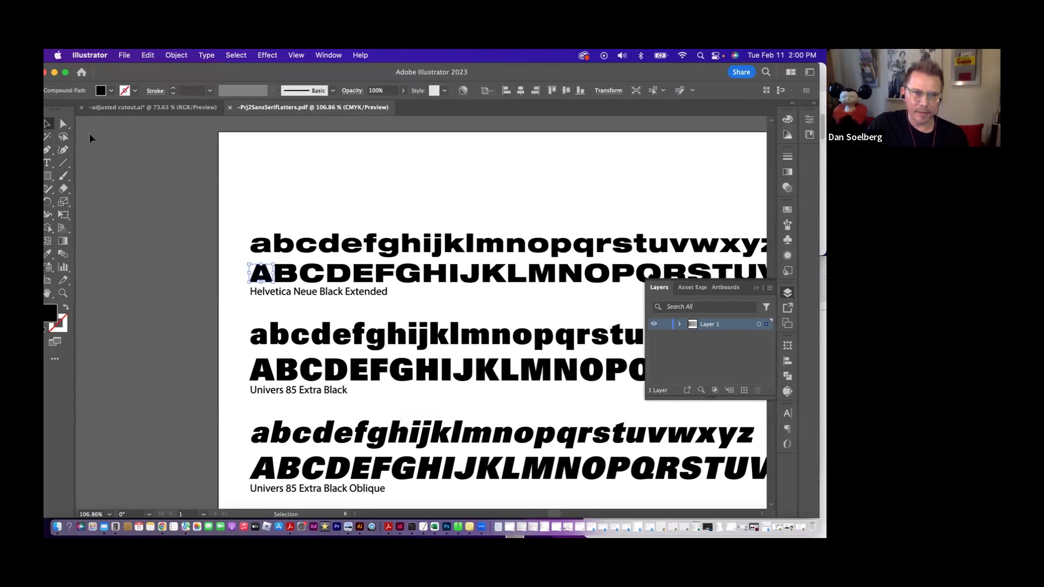
click(62, 125)
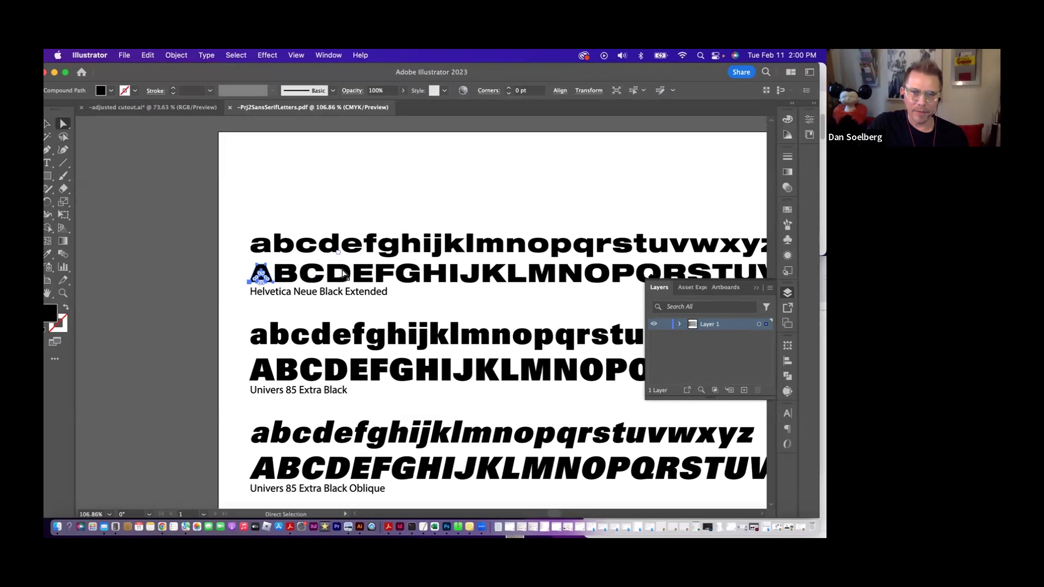
click(346, 275)
click(328, 221)
drag(357, 240, 404, 177)
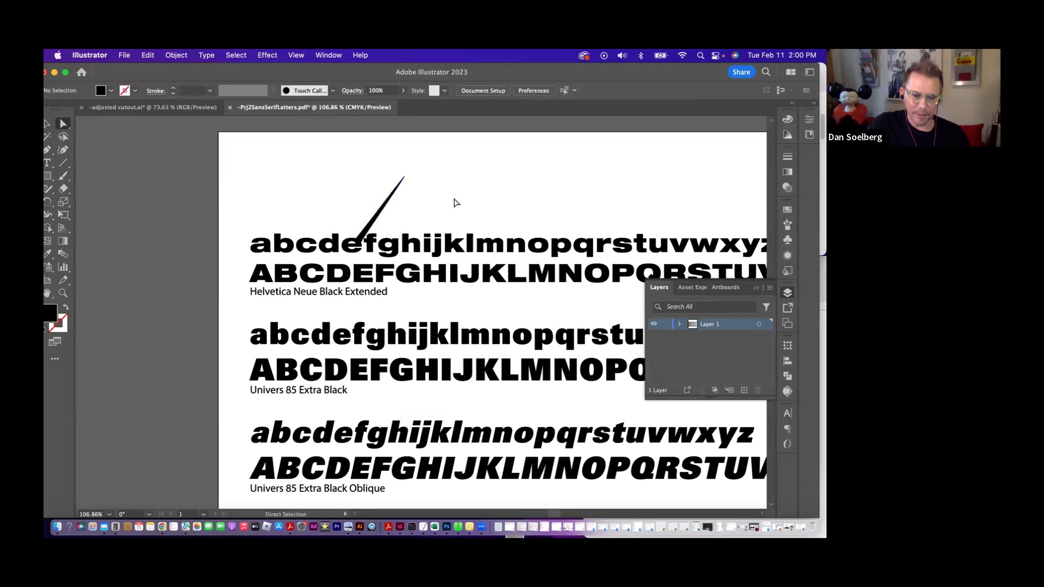
key(super+z)
click(51, 124)
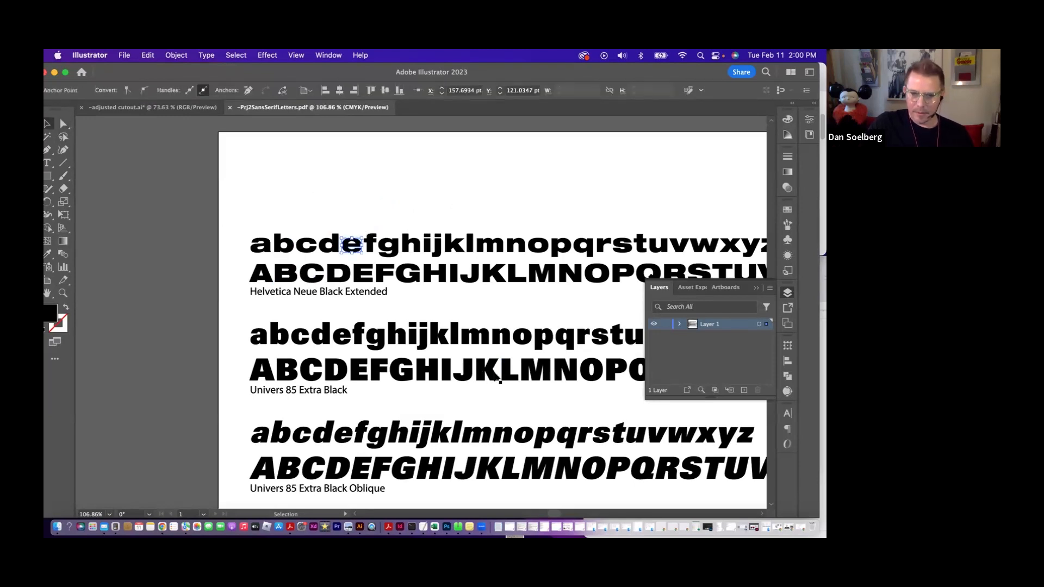
- Select the uppercase K in Univers 85 Extra Black and alternate between the Direct Selection and Selection tools
click(493, 375)
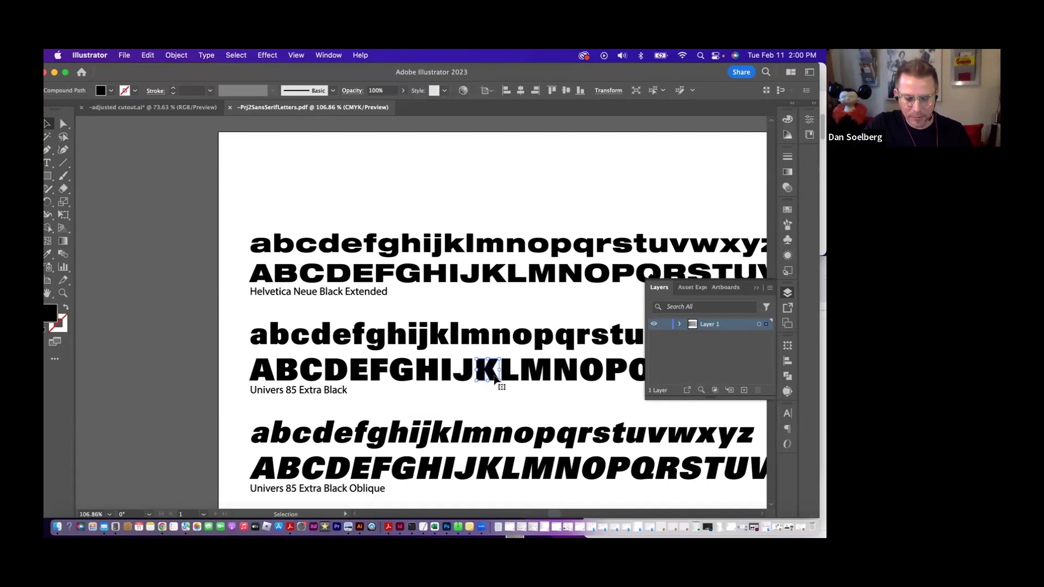
key(a)
key(v)
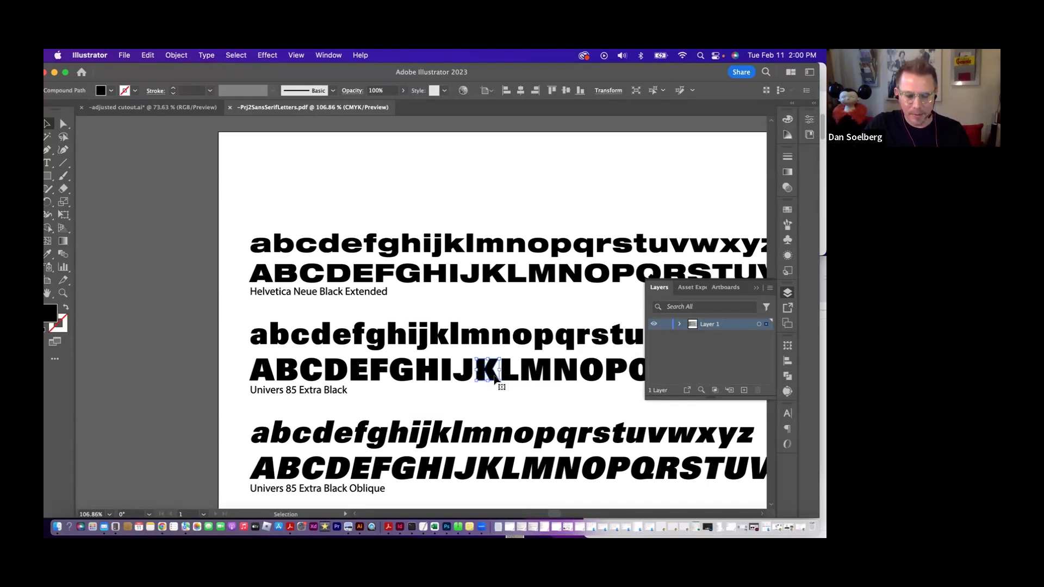
key(a)
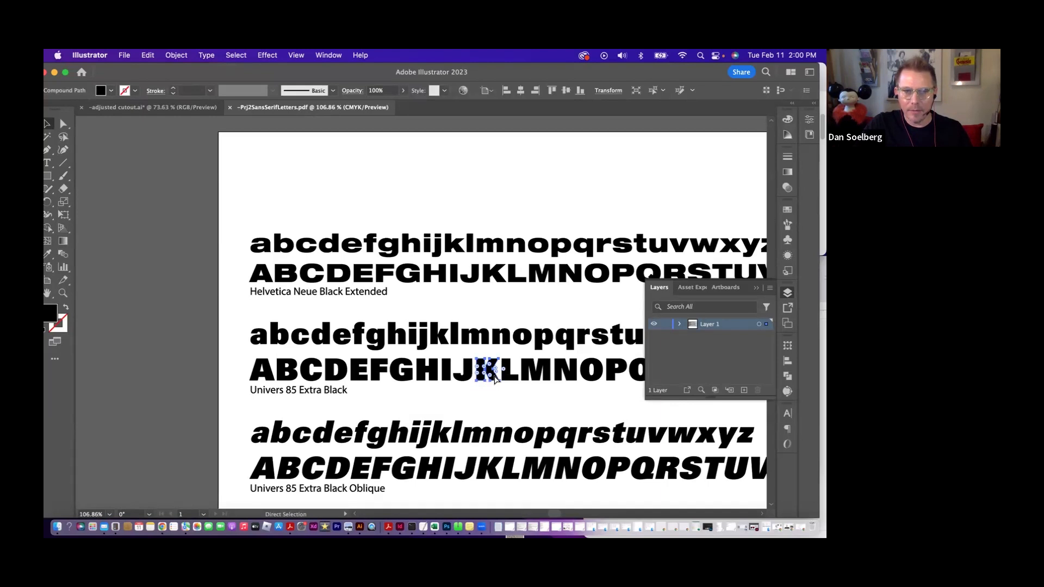
- Create a new portrait print document of 8 x 10 in with one artboard and CMYK color at 300 ppi
key(super+n)
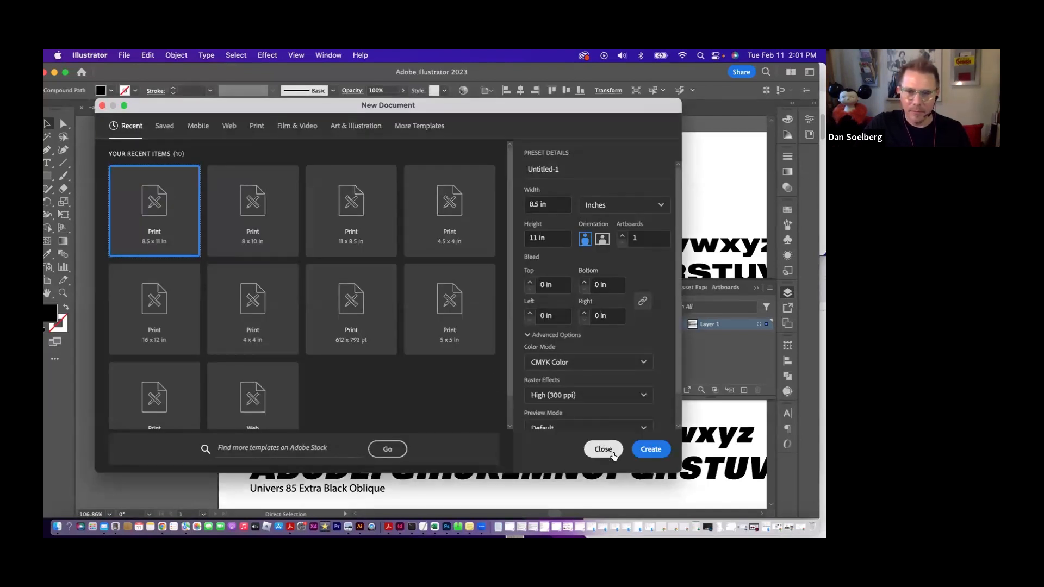
click(609, 455)
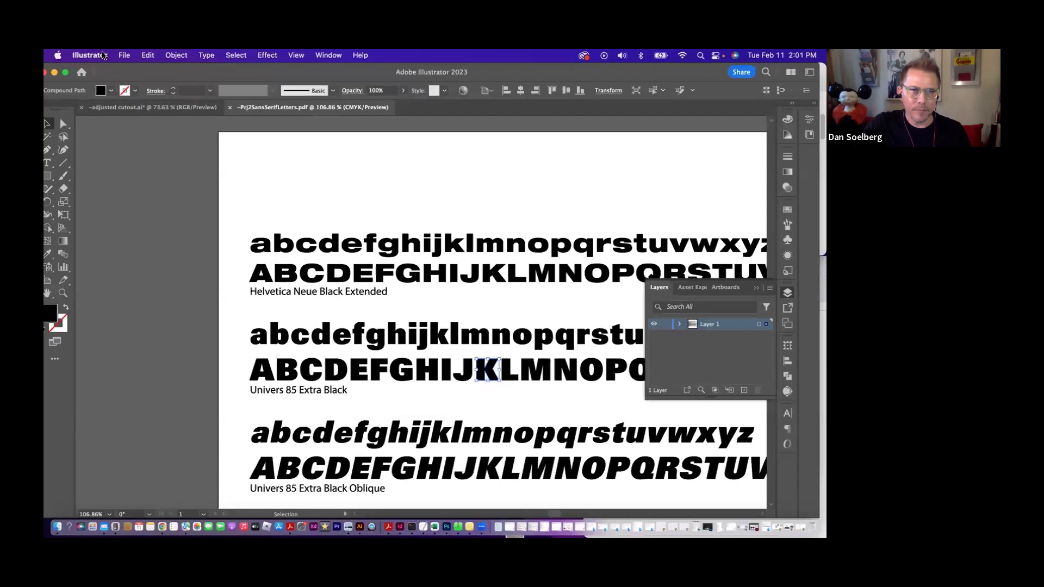
click(124, 57)
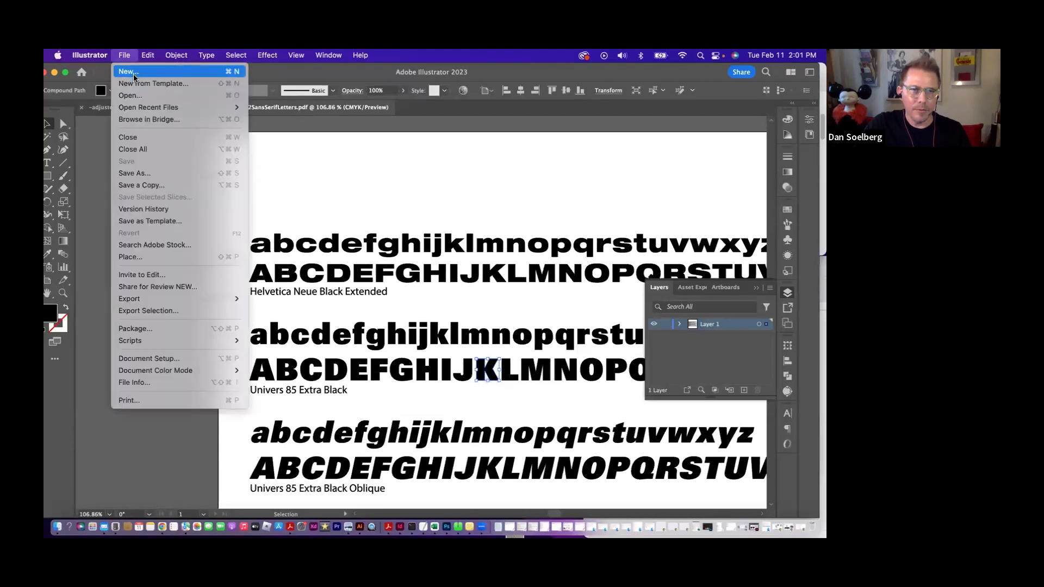
click(130, 72)
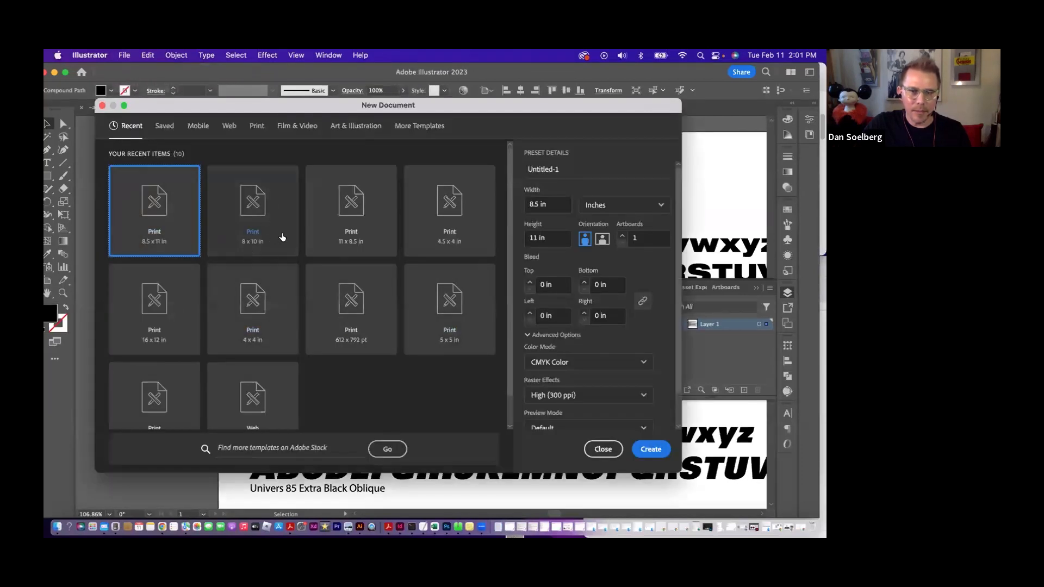
click(259, 235)
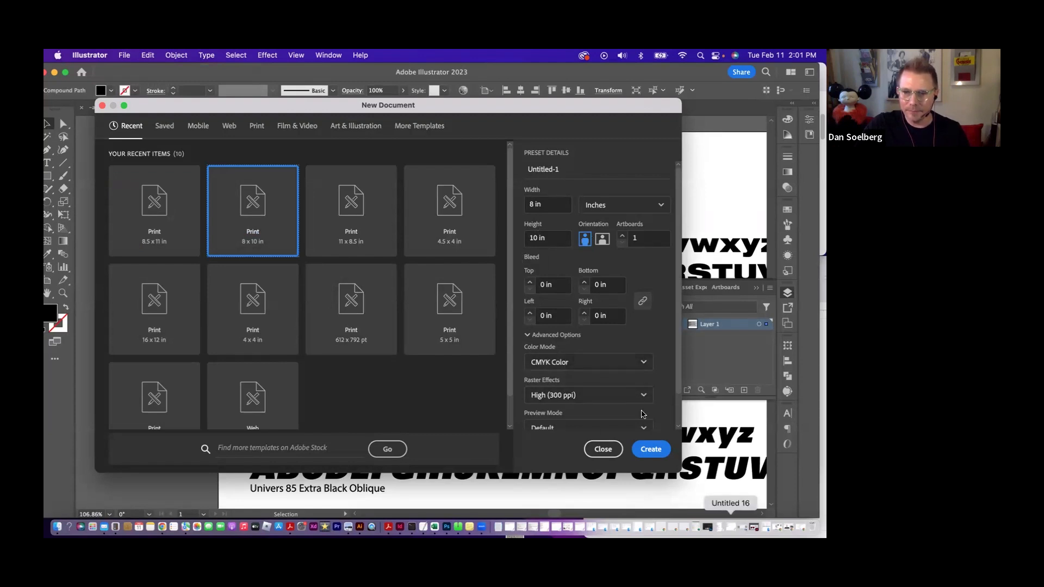
click(657, 449)
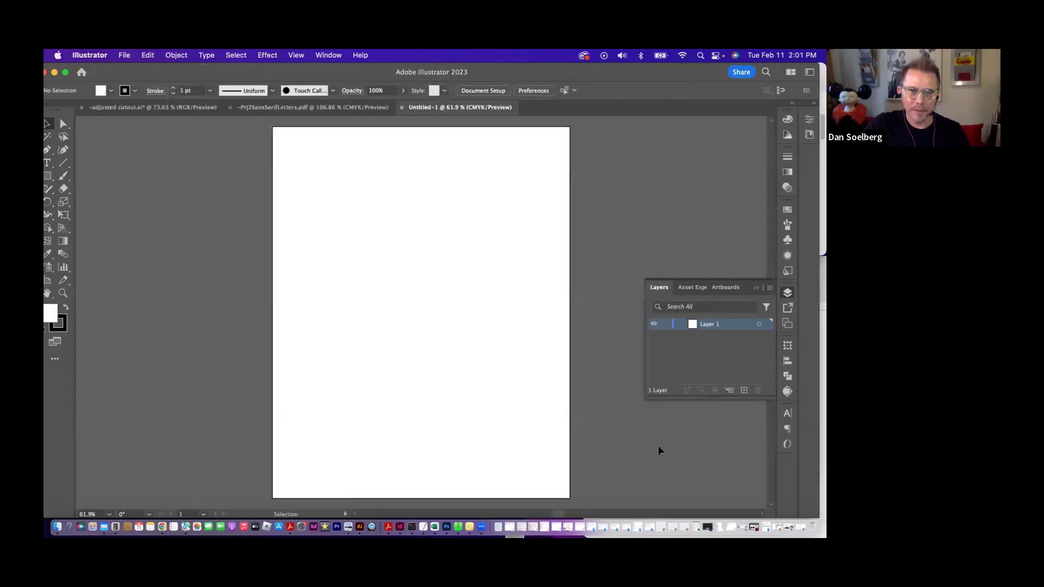
- Copy the uppercase Univers 85 Extra Black K from the sans serif letters document and paste it into the new 8 x 10 in document
click(282, 109)
click(496, 375)
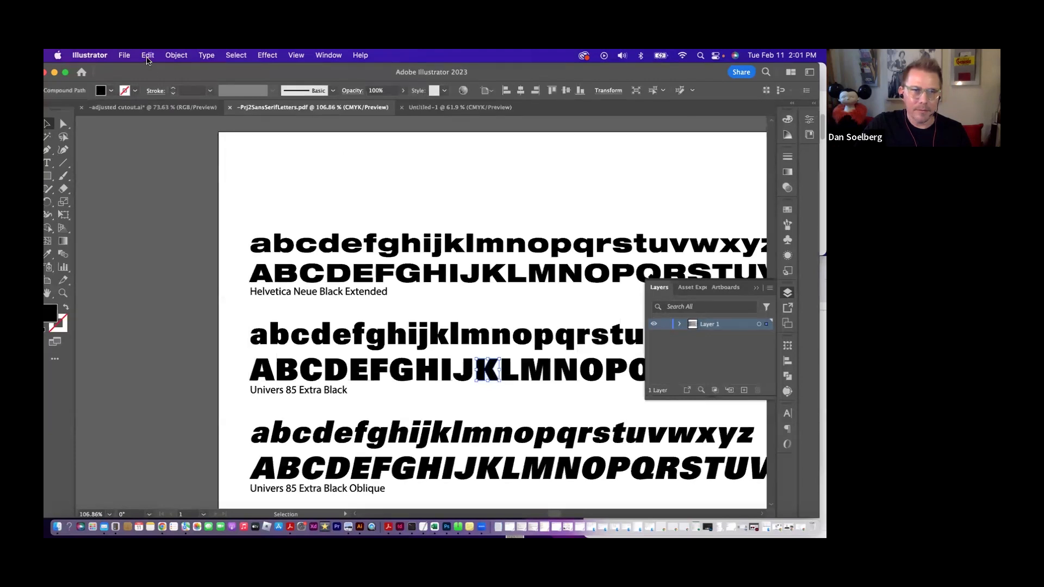
click(148, 56)
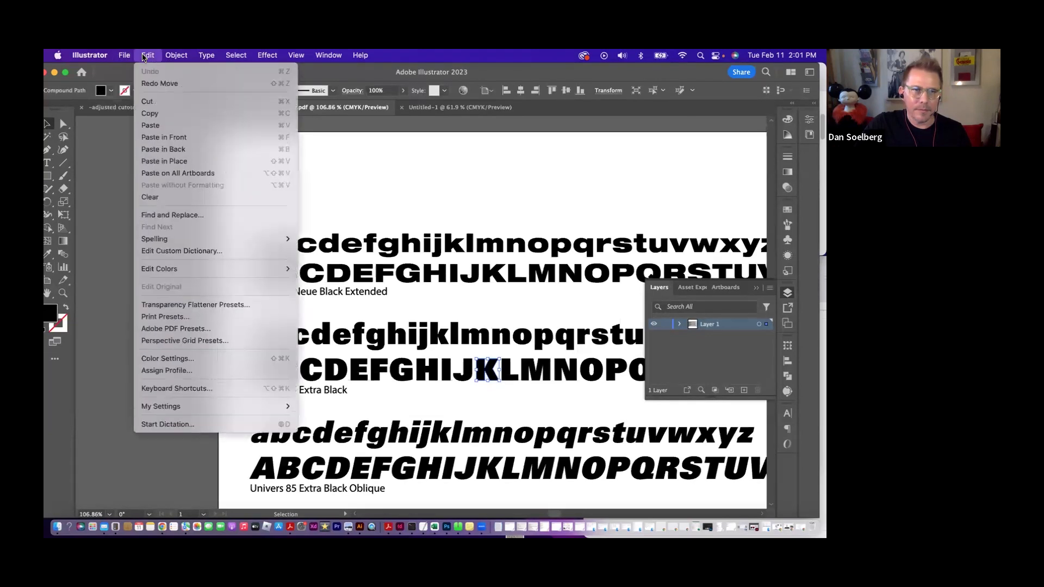
click(229, 119)
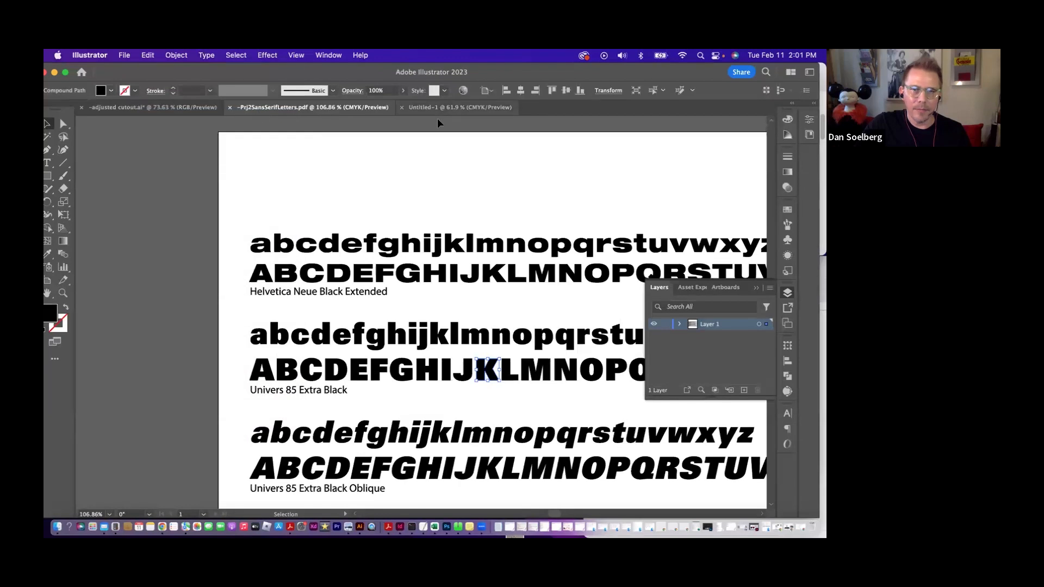
click(460, 107)
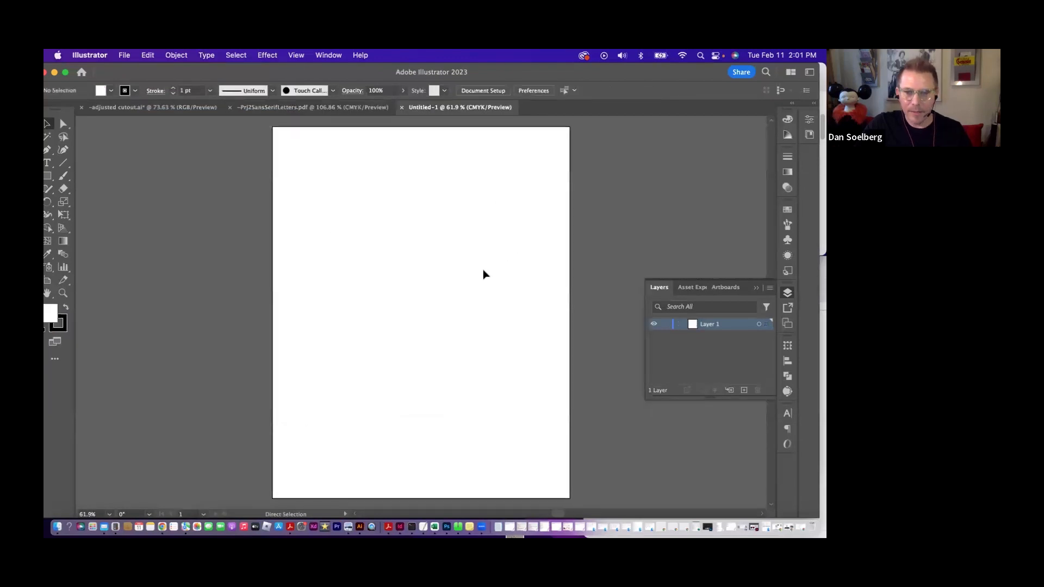
click(141, 55)
click(152, 123)
- Scale the pasted K up proportionally to about two-thirds of the artboard width and deselect it
drag(429, 308, 576, 222)
scroll(566, 329, down, 1)
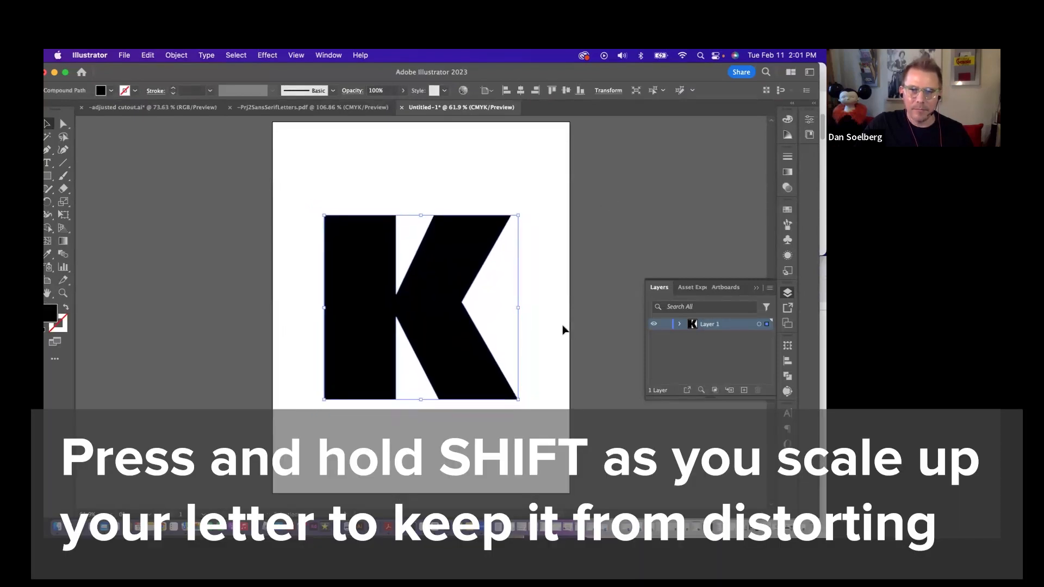
scroll(564, 328, down, 1)
click(535, 348)
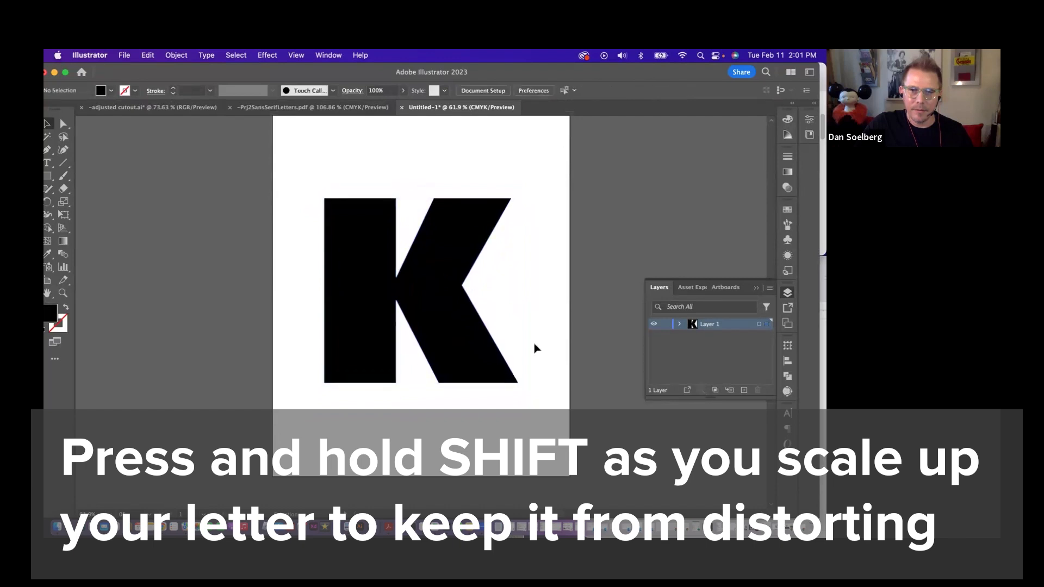
- Nudge the enlarged K slightly to the right on the artboard and deselect it
click(463, 332)
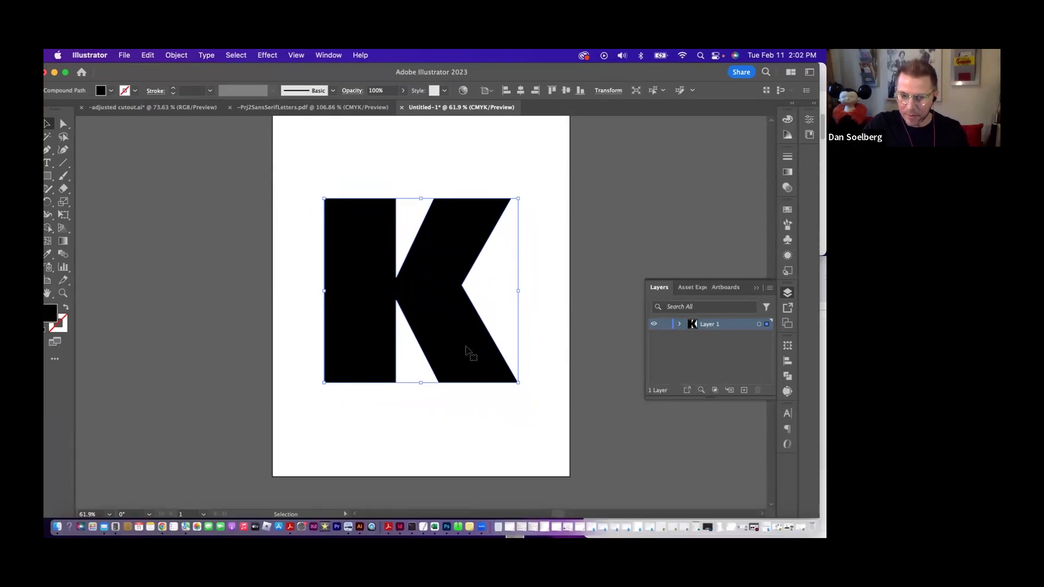
key(Right)
key(Right)
key(Right)
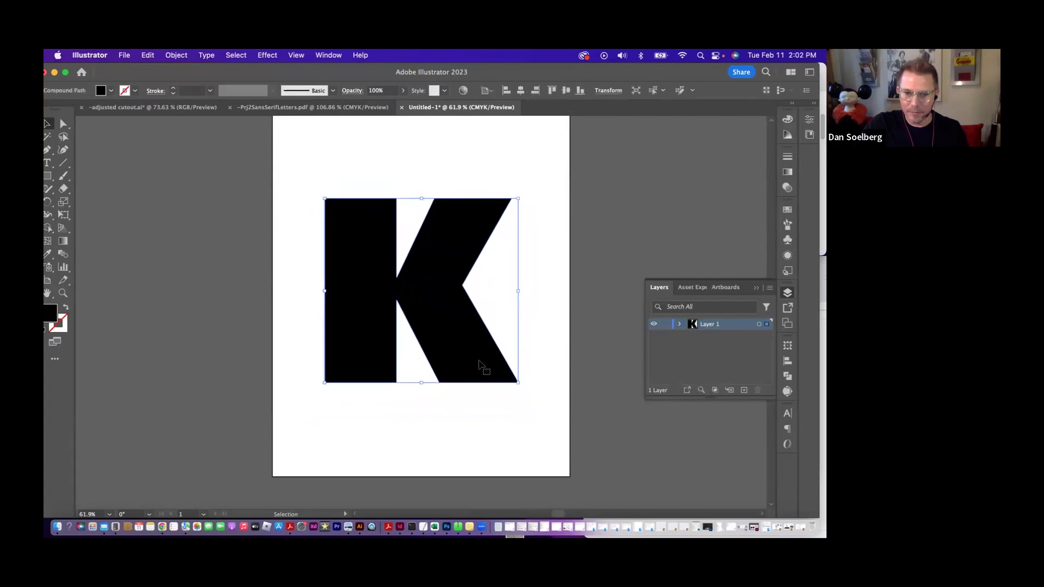
click(570, 383)
key(Right)
key(Right)
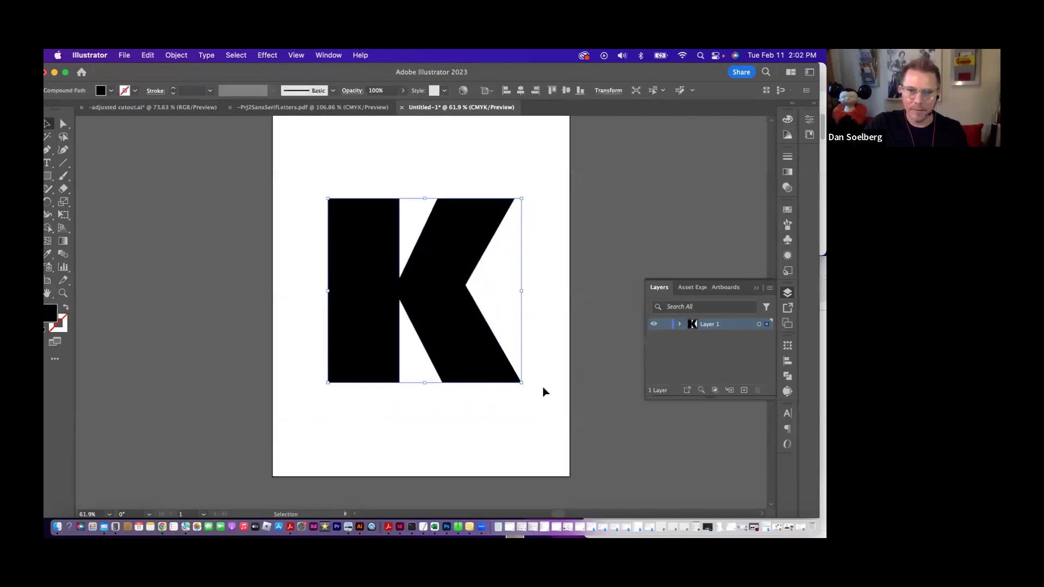
click(542, 388)
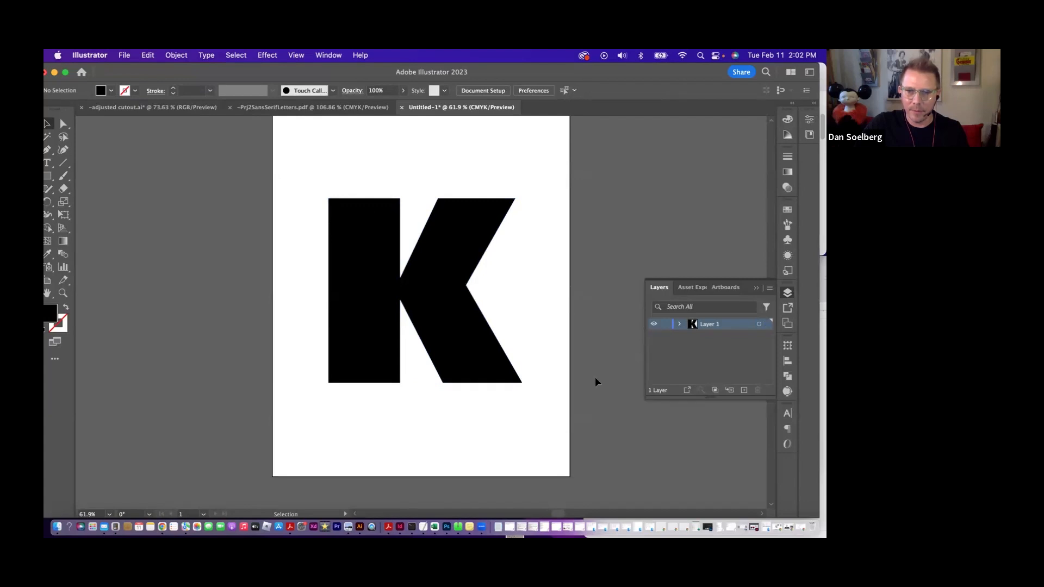
- Lock the layer holding the K and add a new layer above it, checking in Help where the Layers command is
click(665, 324)
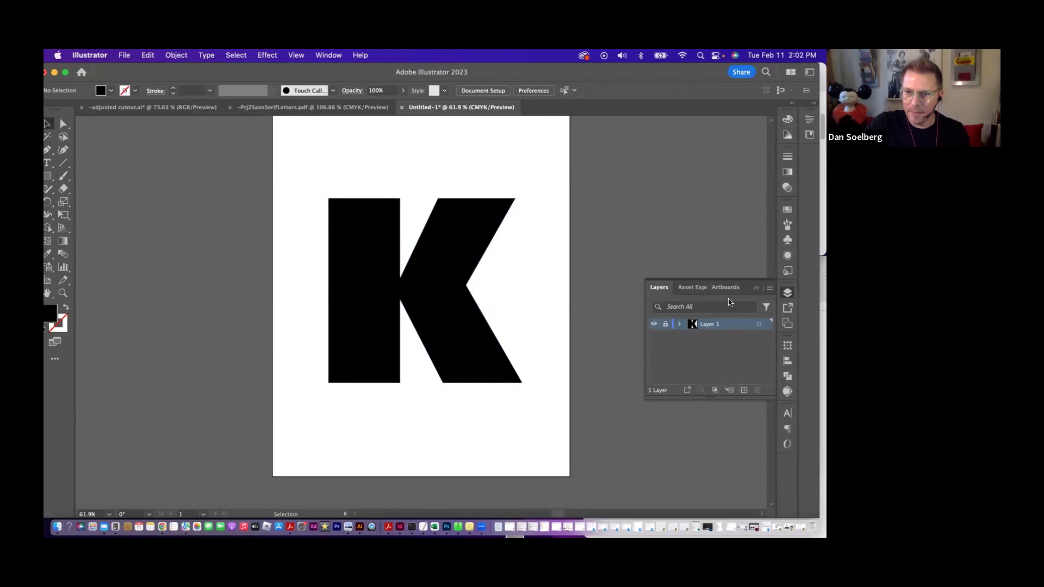
click(359, 55)
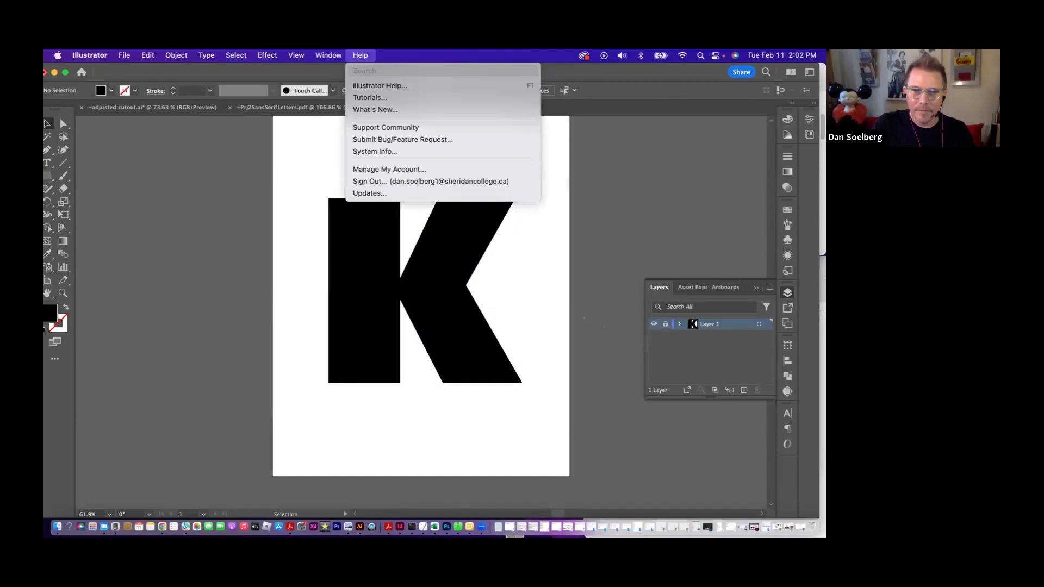
text(layera)
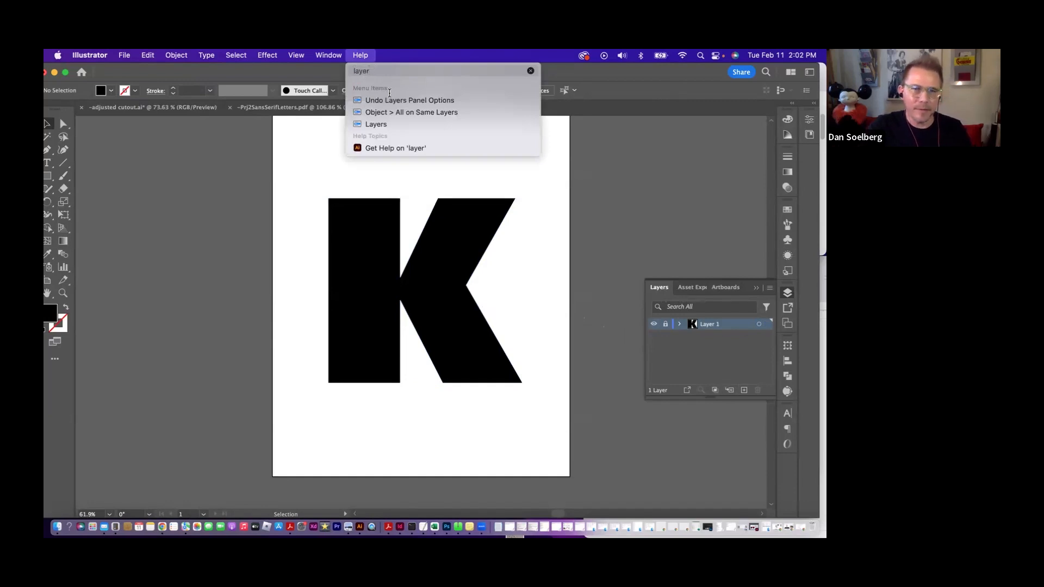
mouse_move(381, 125)
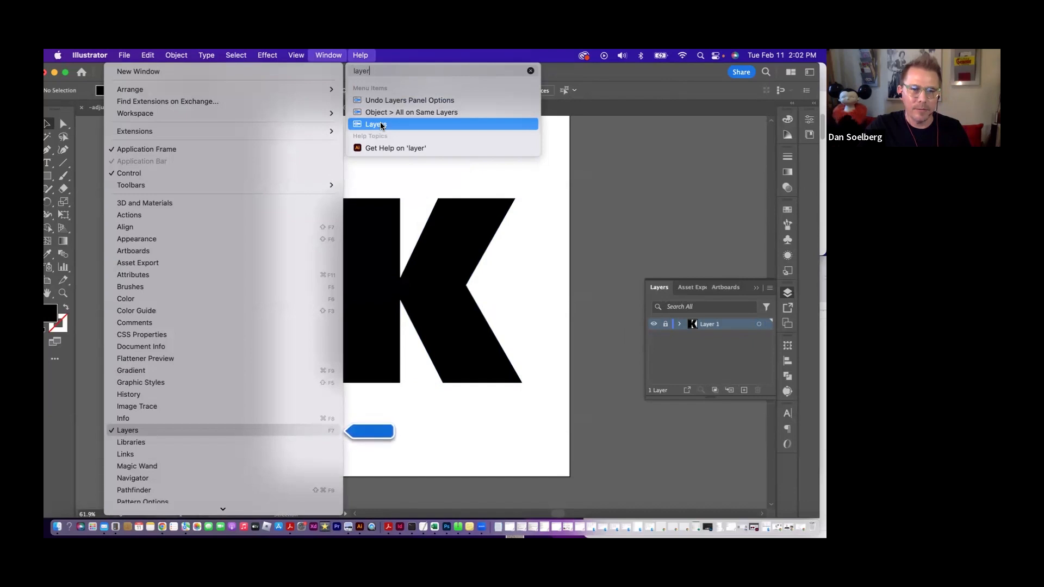
click(595, 187)
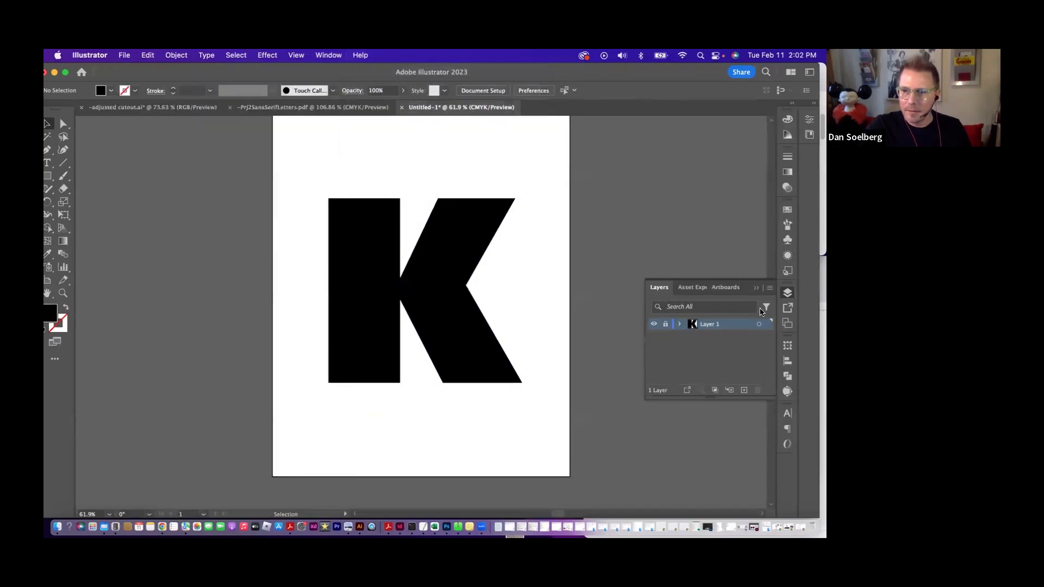
click(744, 391)
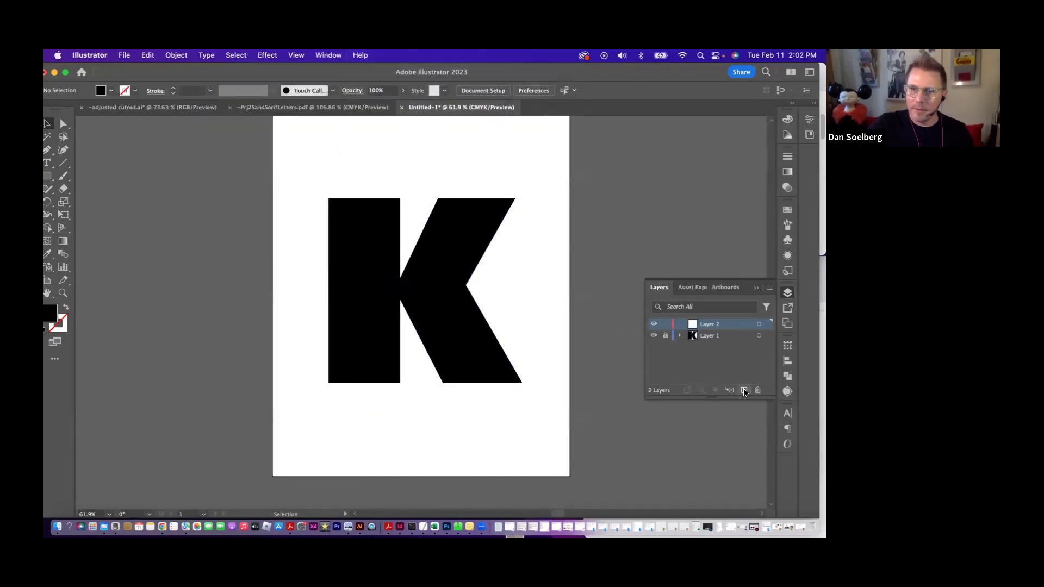
- Switch to Finder and open the cutout photo Screen Shot 2025-01-31 at 9.33.48 PM from the 2024 in-class self-portrait exercise files
drag(539, 184, 535, 182)
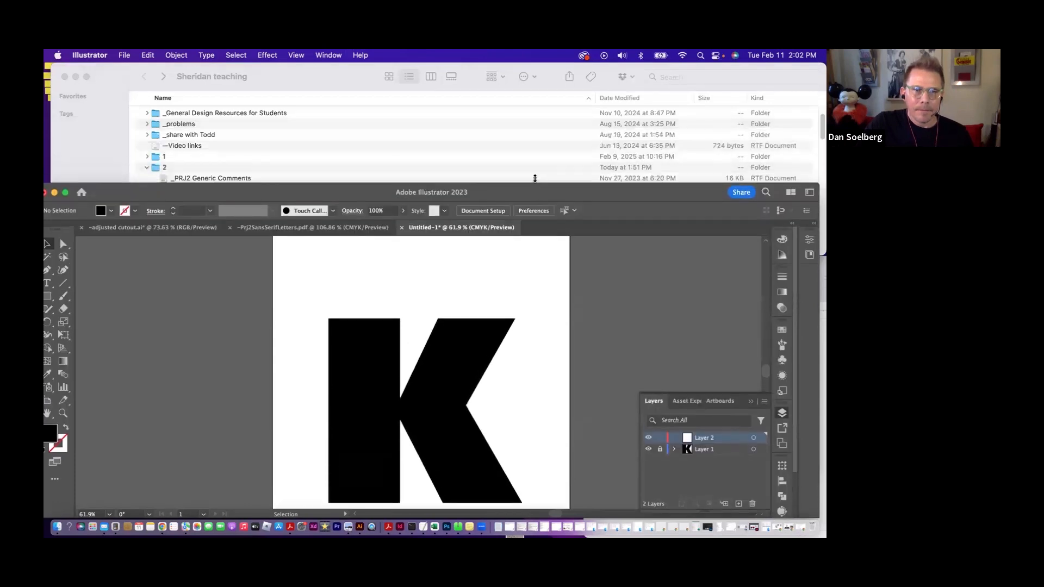
click(298, 171)
scroll(255, 196, down, 3)
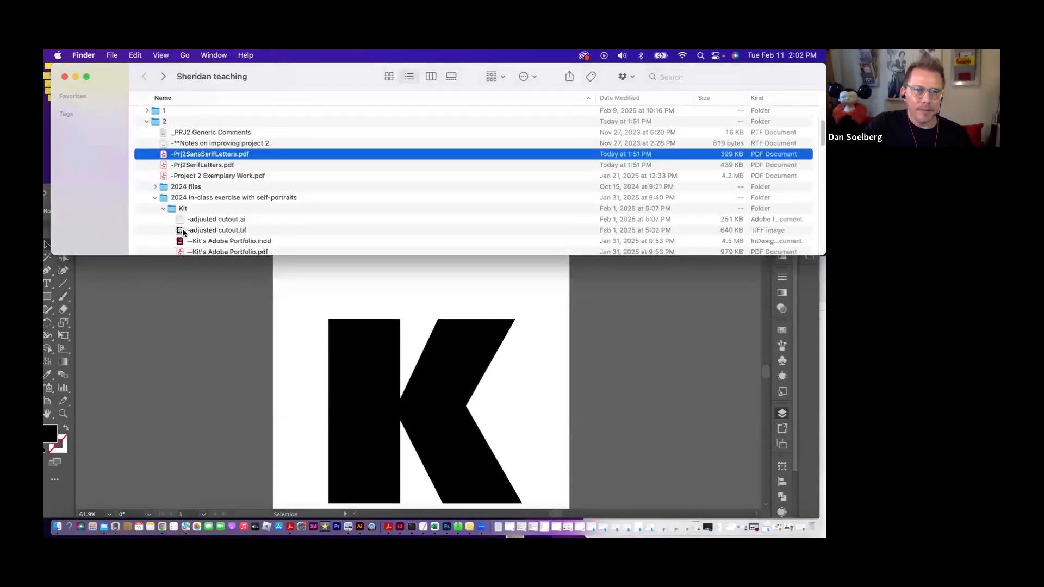
scroll(187, 234, down, 3)
scroll(194, 215, down, 2)
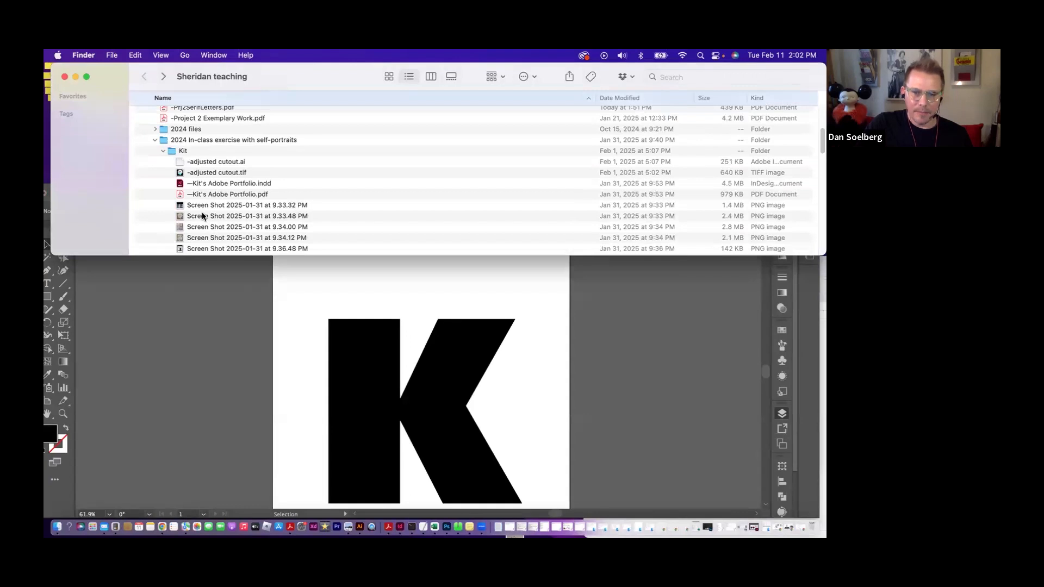
click(190, 218)
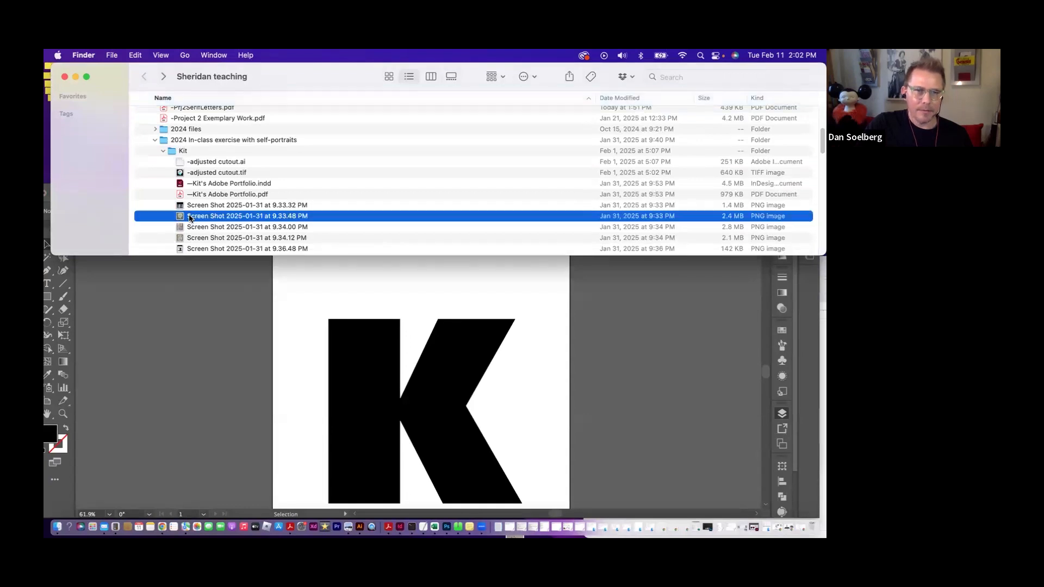
double_click(190, 218)
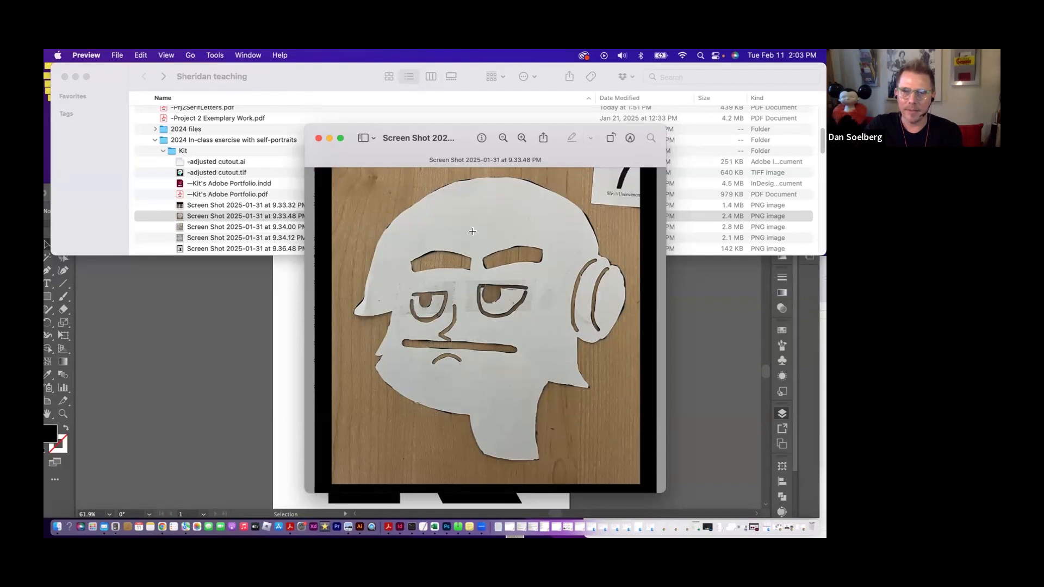
- View the contrast-adjusted version, -adjusted cutout.tif, against the original cutout photo and close both images
click(190, 173)
double_click(187, 173)
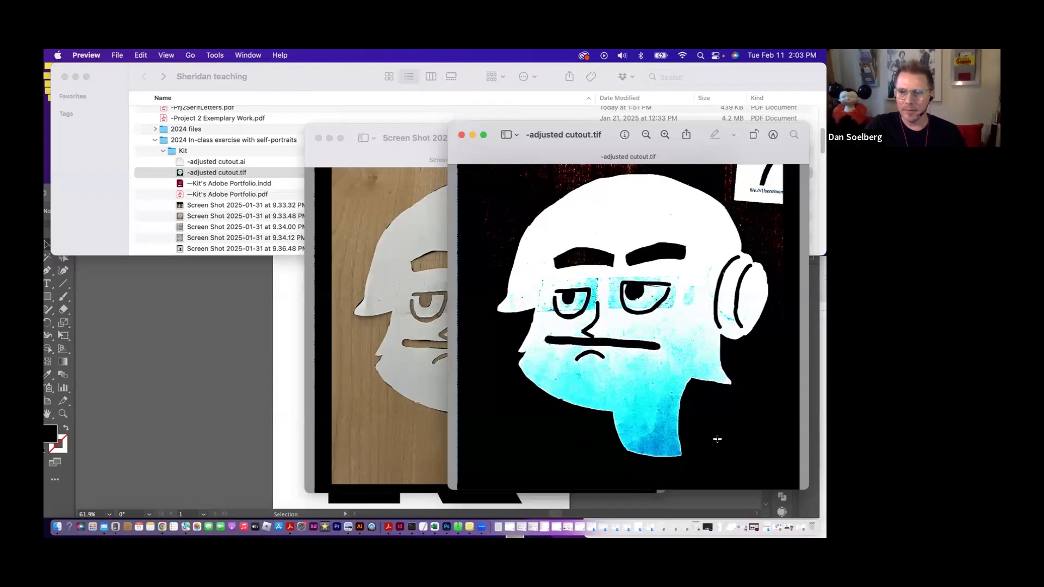
click(472, 134)
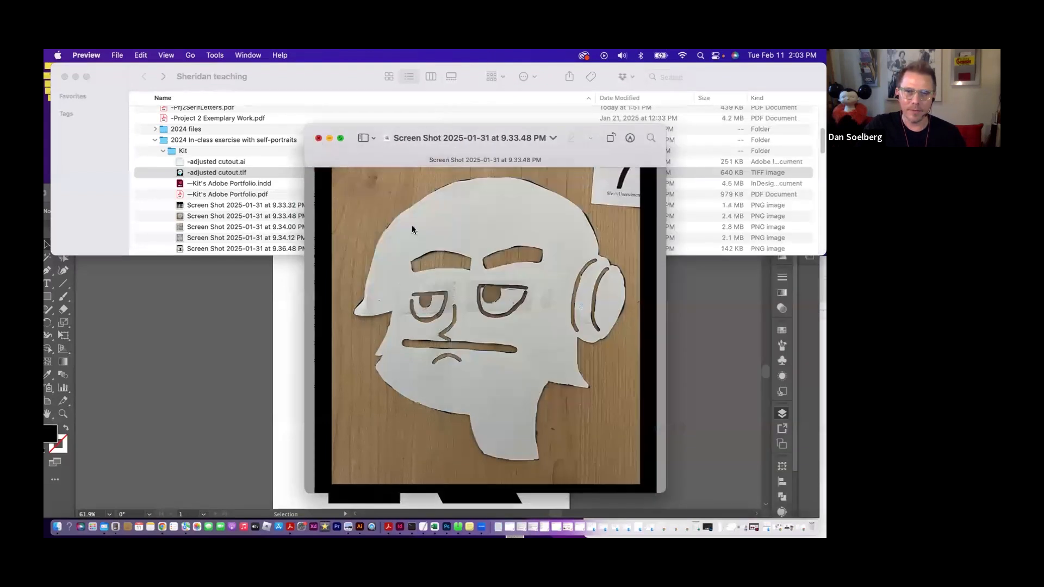
key(super+w)
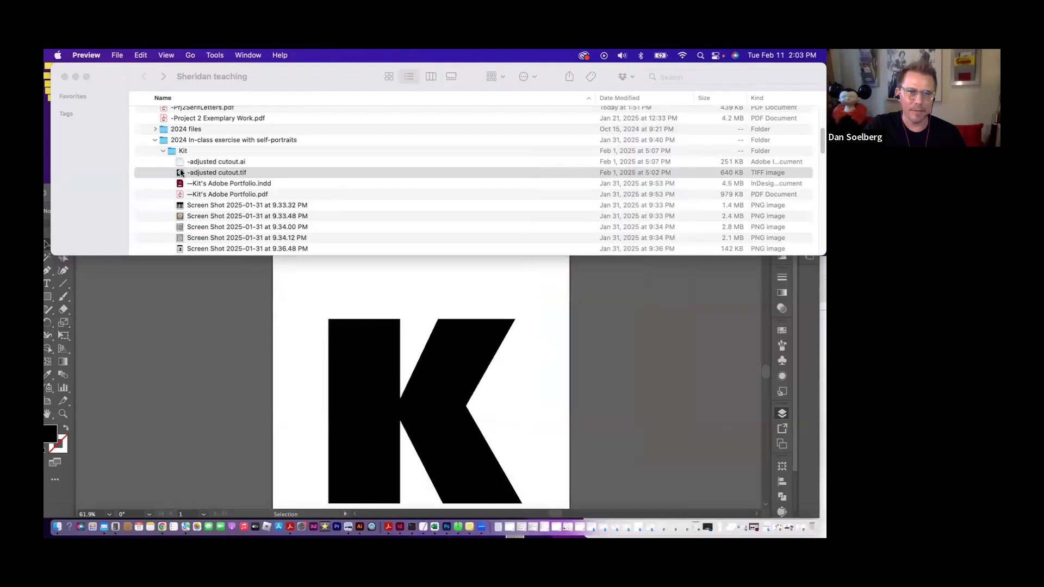
- Place -adjusted cutout.tif on Layer 2 of the Illustrator document and hide Layer 1 with the K
drag(181, 174, 555, 373)
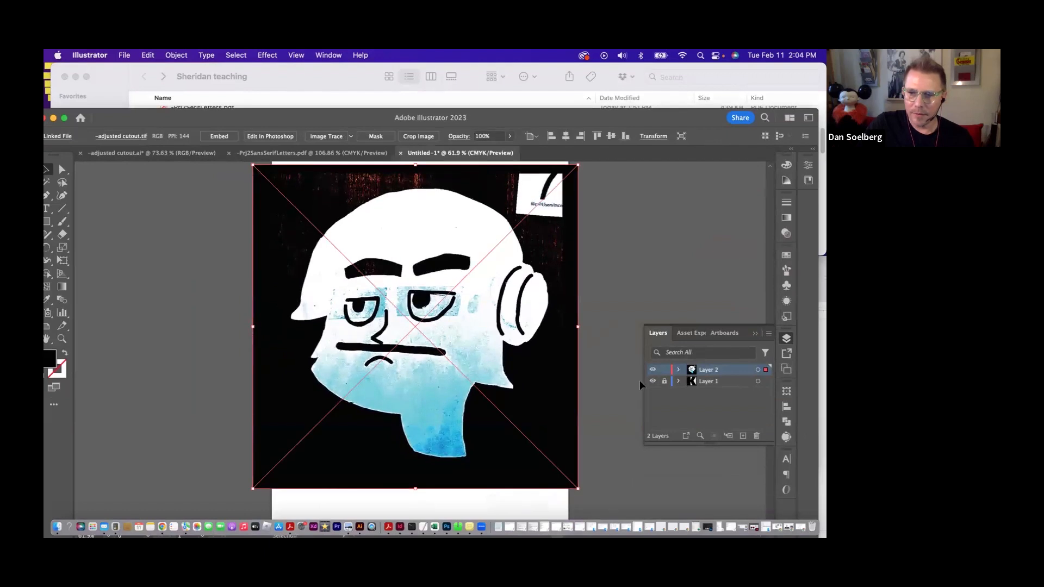
click(652, 381)
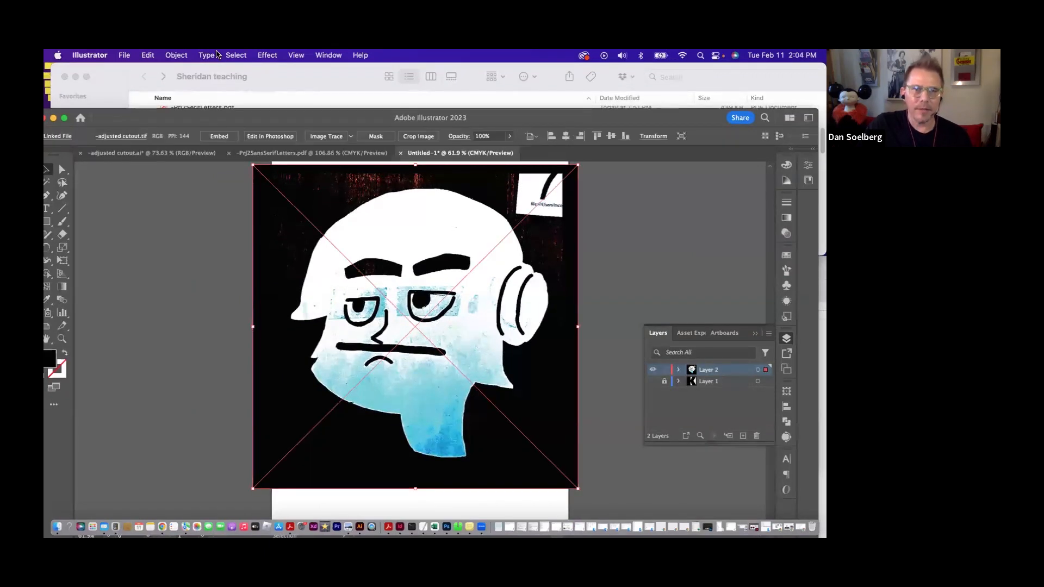
- Set up a black and white Image Trace of the placed cutout with the advanced option Ignore Color enabled, and preview it
click(296, 56)
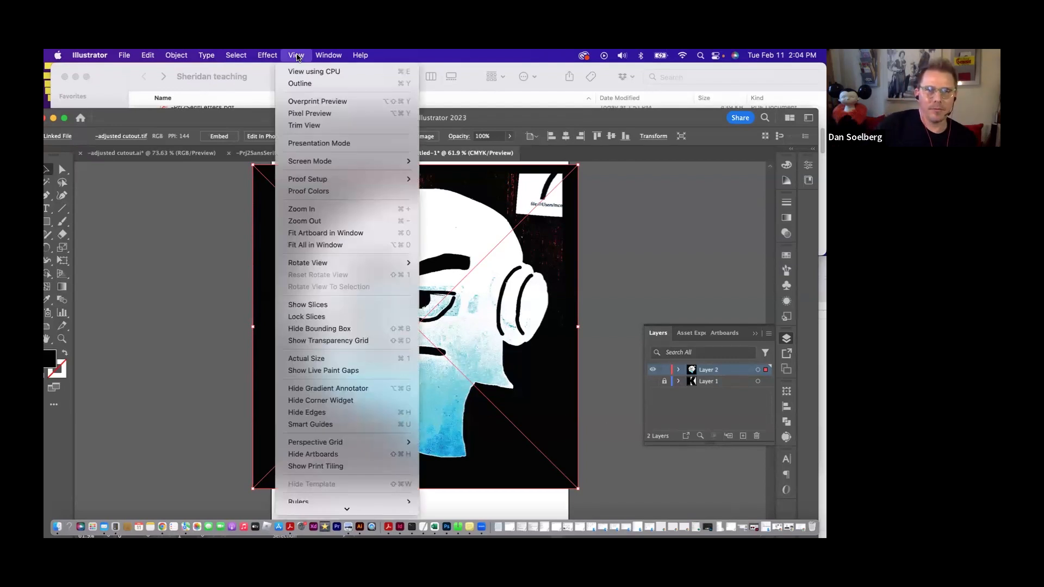
mouse_move(328, 58)
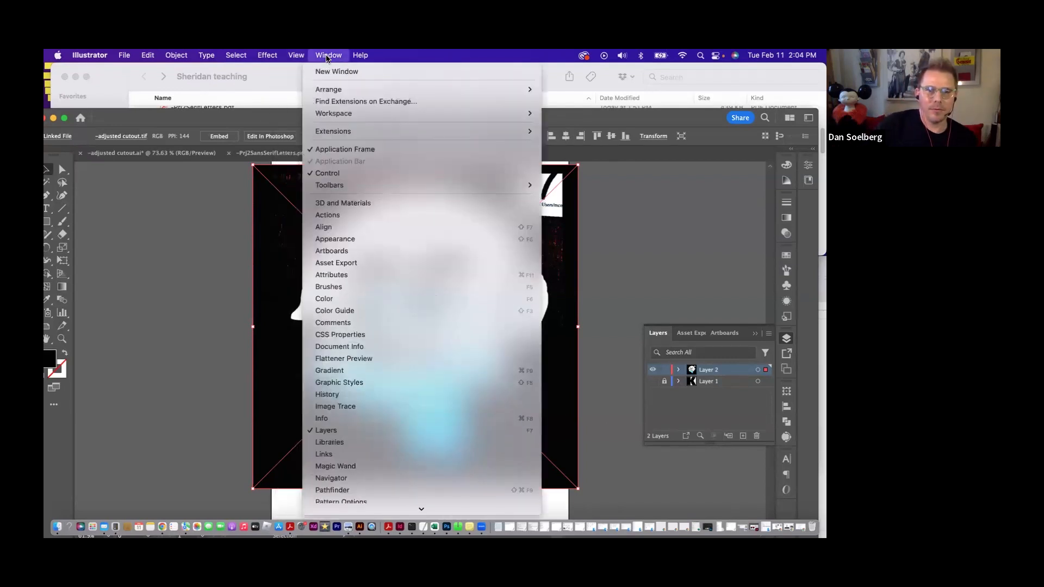
click(385, 409)
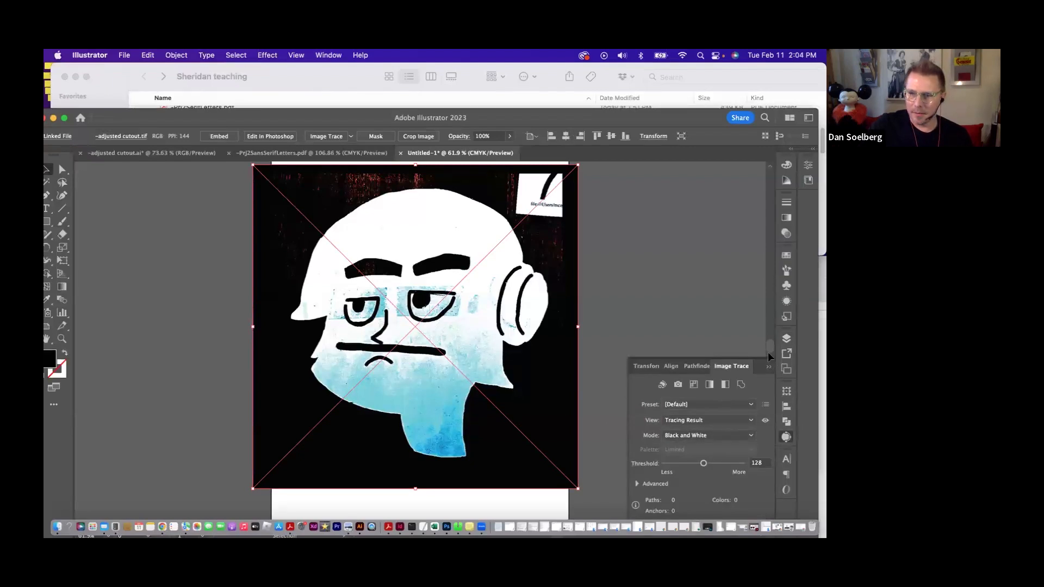
click(638, 484)
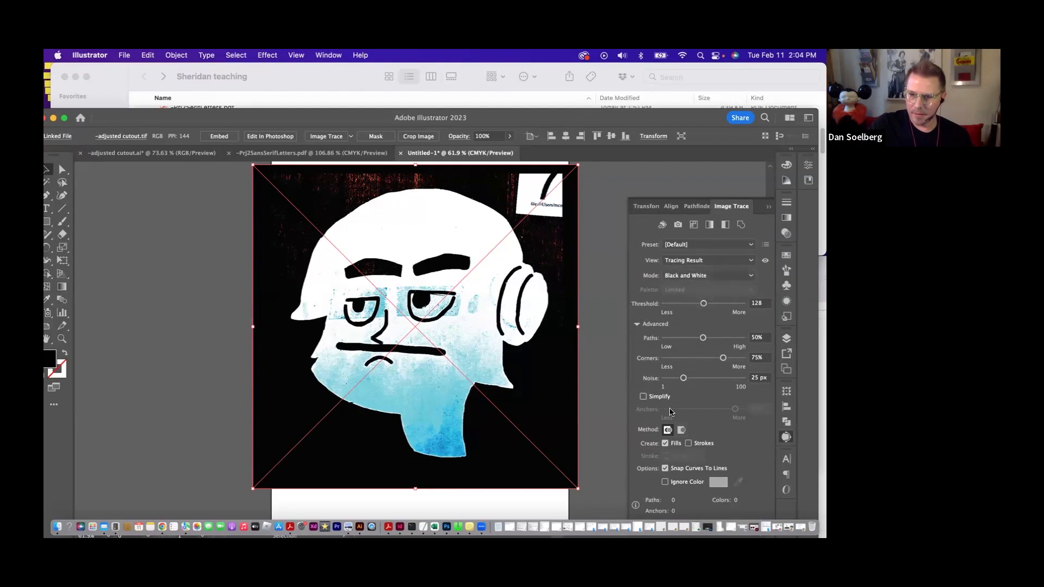
click(664, 482)
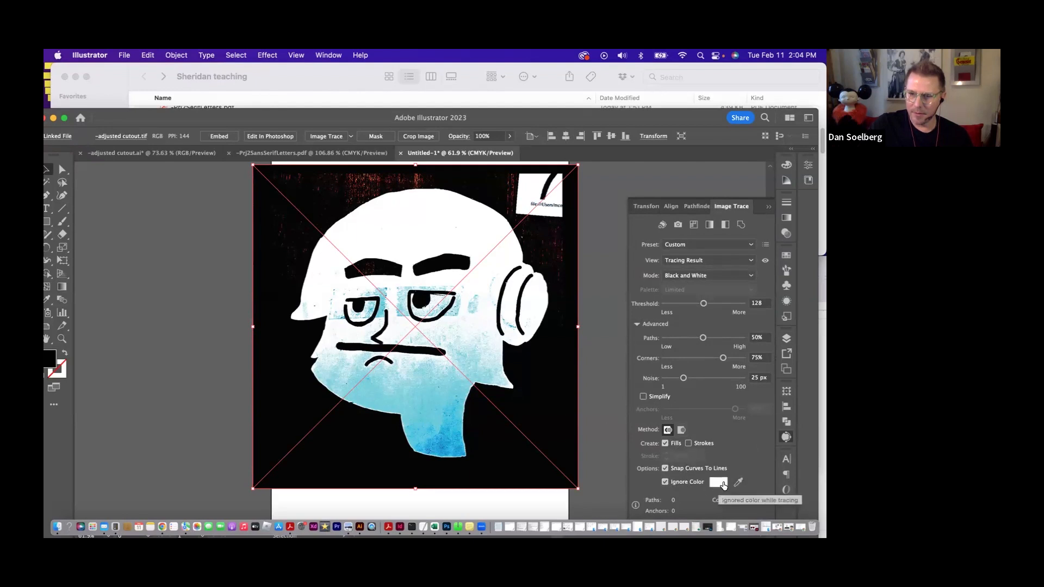
drag(636, 115, 637, 98)
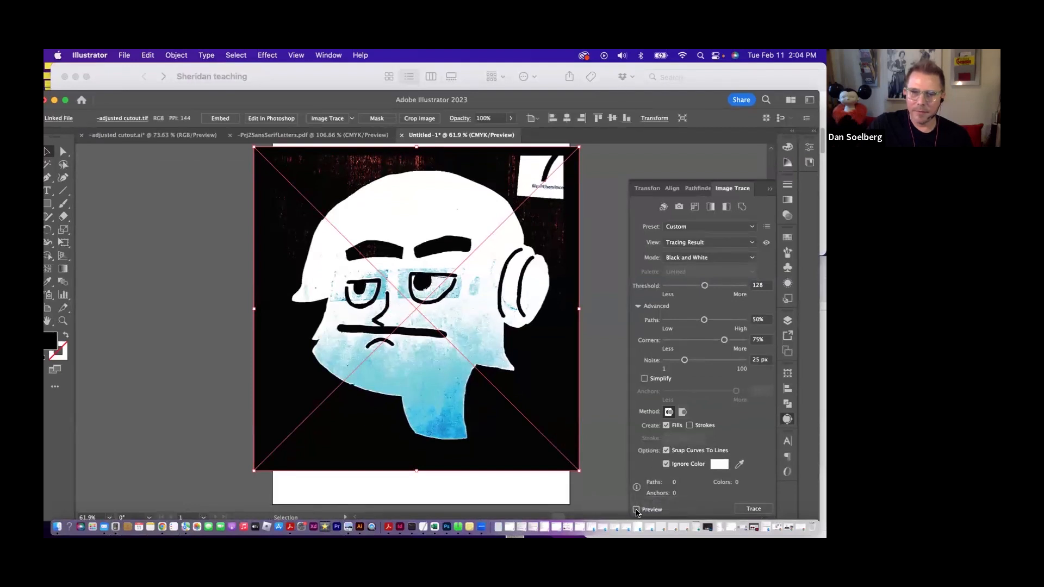
click(636, 510)
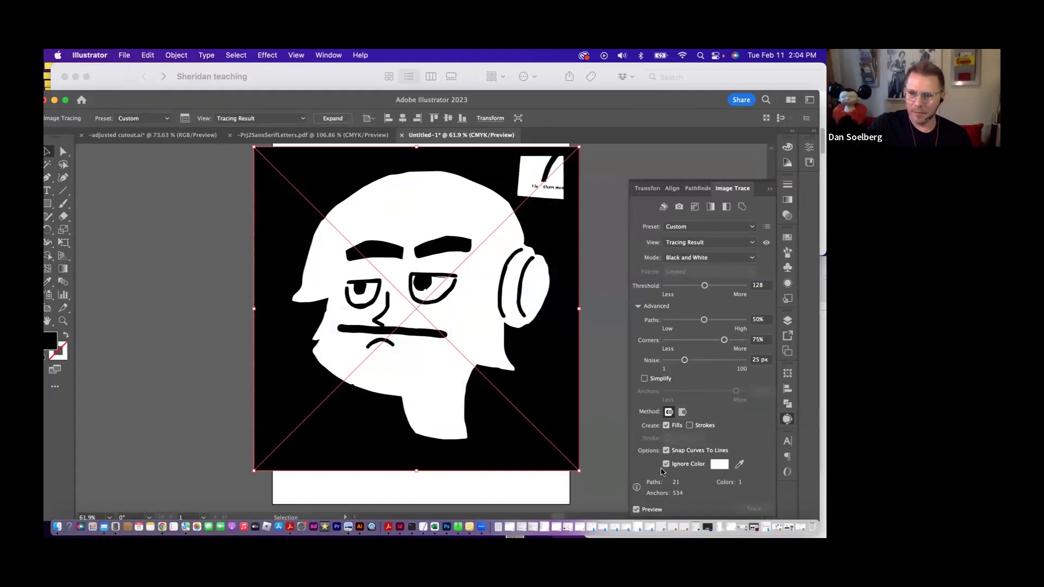
- Sample the black background as the trace's ignored color and move the white face trace mostly off the artboard to the left
click(738, 463)
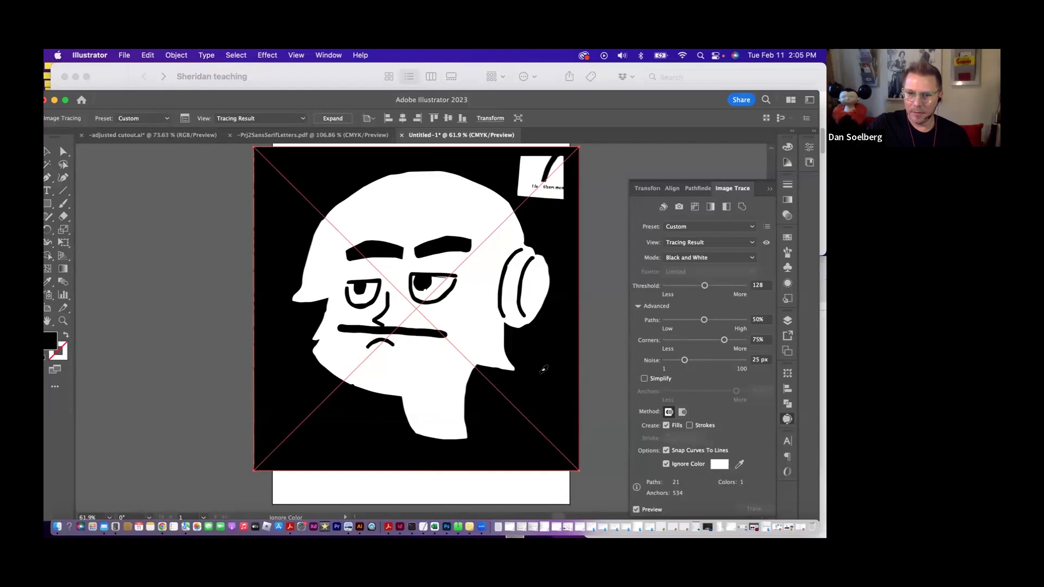
click(535, 378)
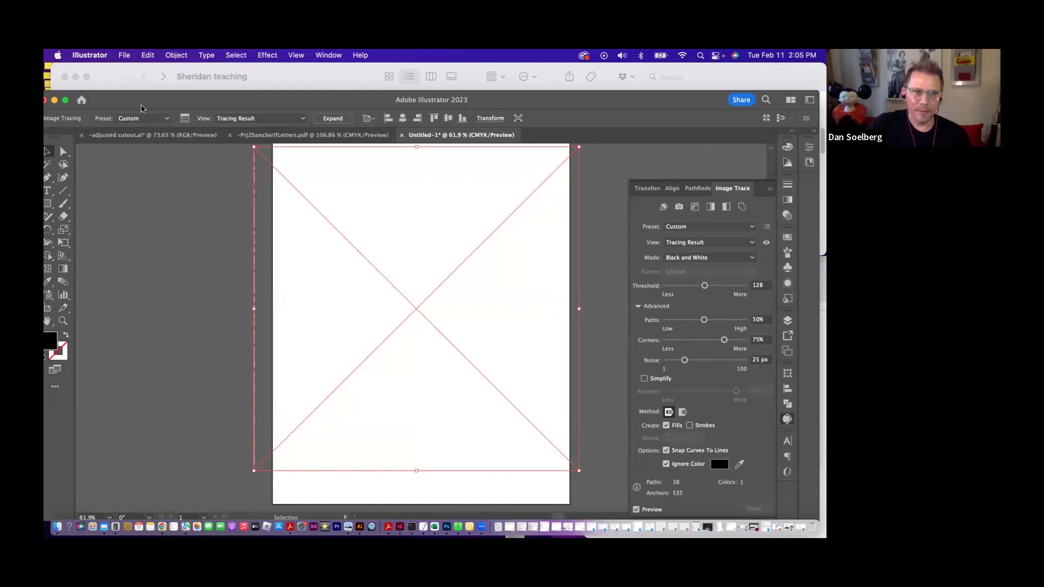
drag(141, 103, 146, 96)
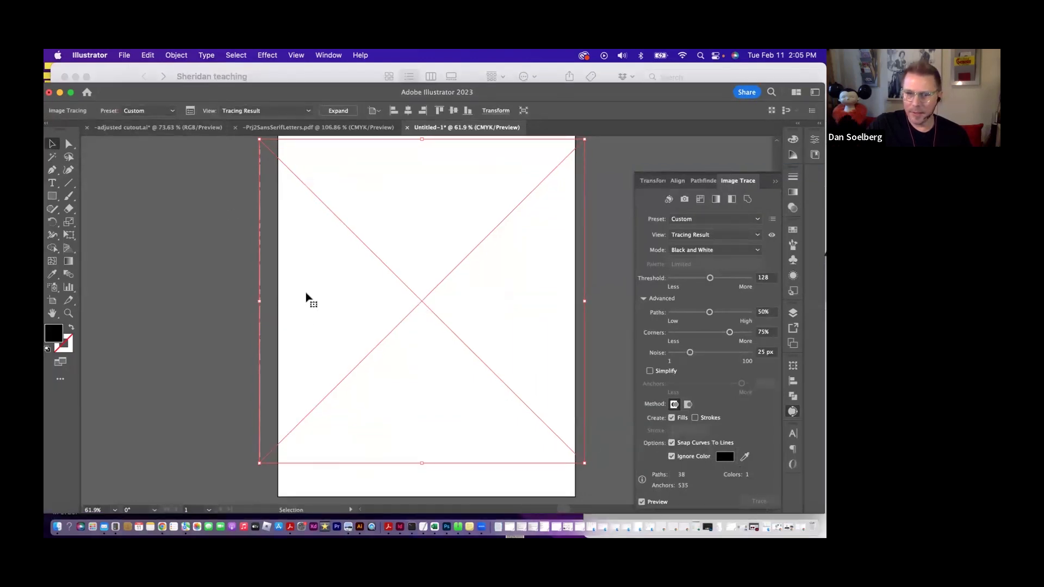
mouse_move(373, 228)
mouse_down()
mouse_move(80, 243)
mouse_move(200, 243)
mouse_up()
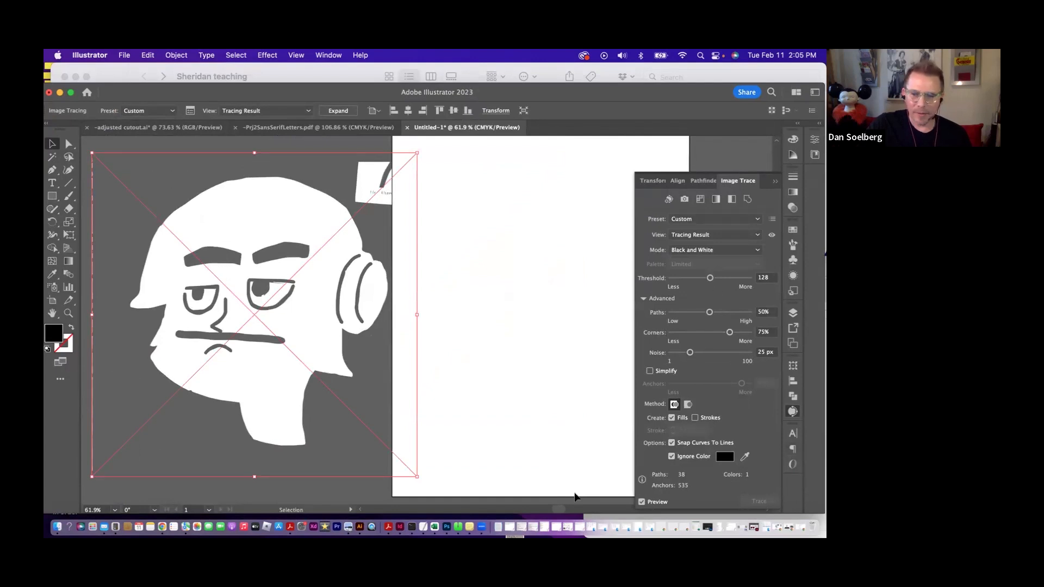
- Refine the face trace with threshold 109, paths 60% and corners 72%
click(642, 501)
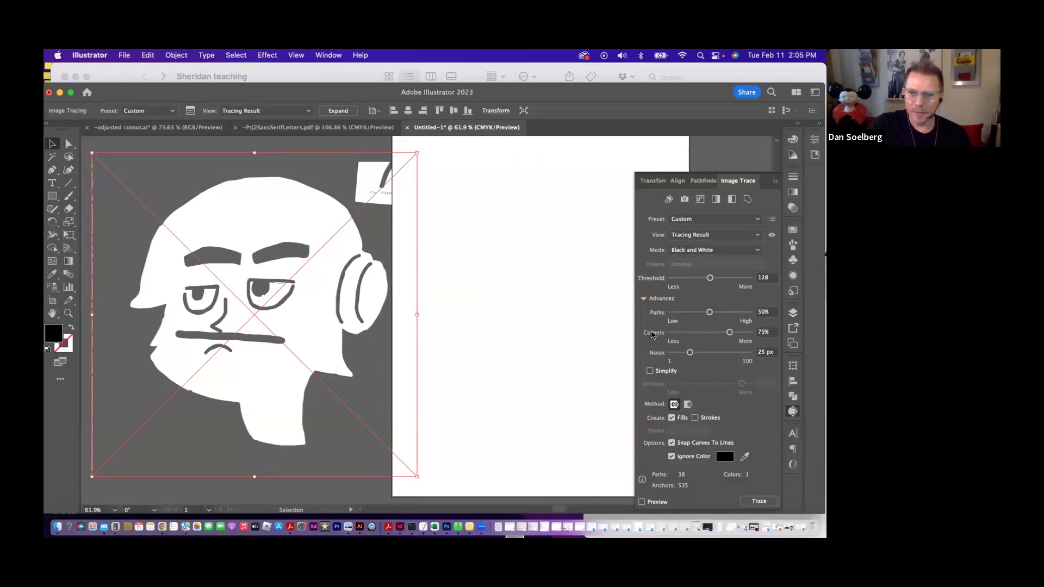
drag(710, 278, 731, 279)
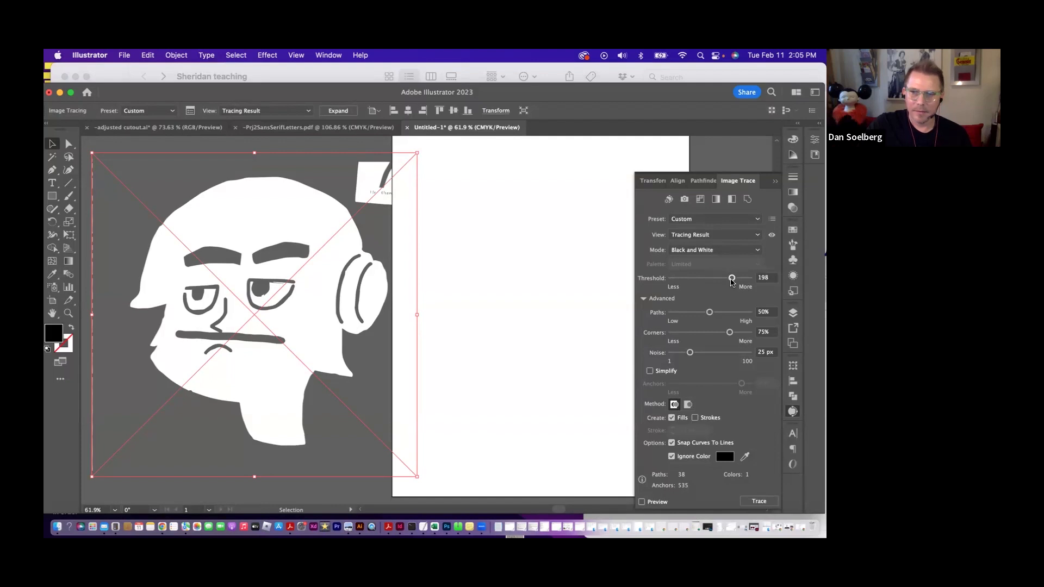
mouse_move(731, 279)
mouse_down()
mouse_move(692, 281)
mouse_move(695, 315)
mouse_move(717, 321)
mouse_up()
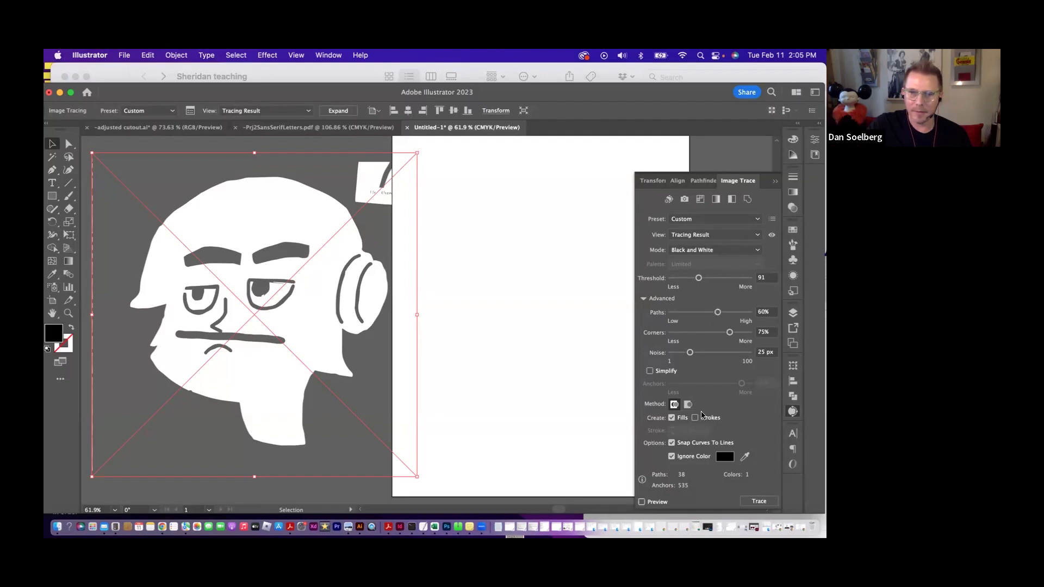
click(730, 332)
drag(730, 332, 695, 335)
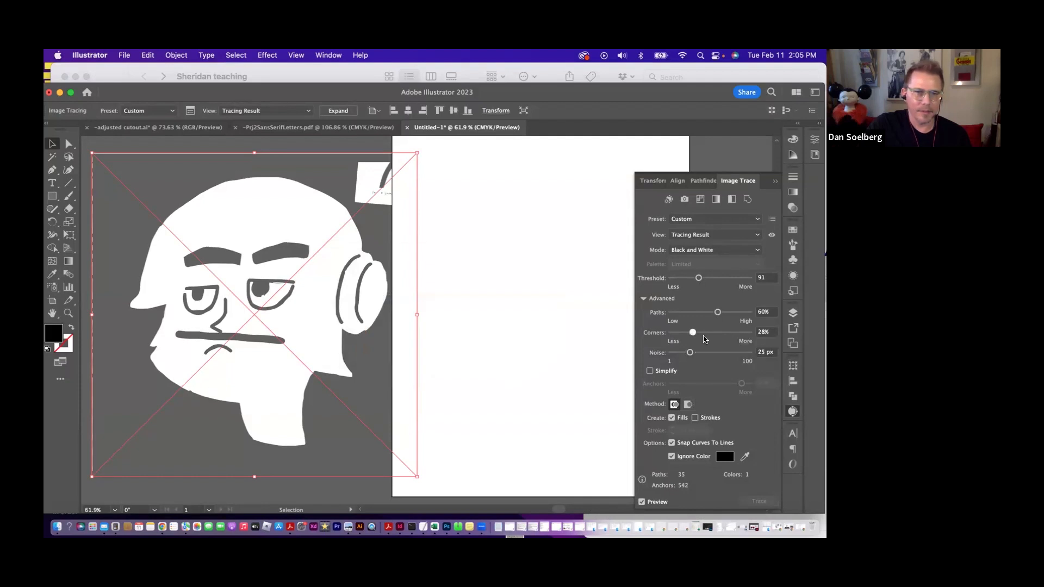
drag(692, 332, 728, 331)
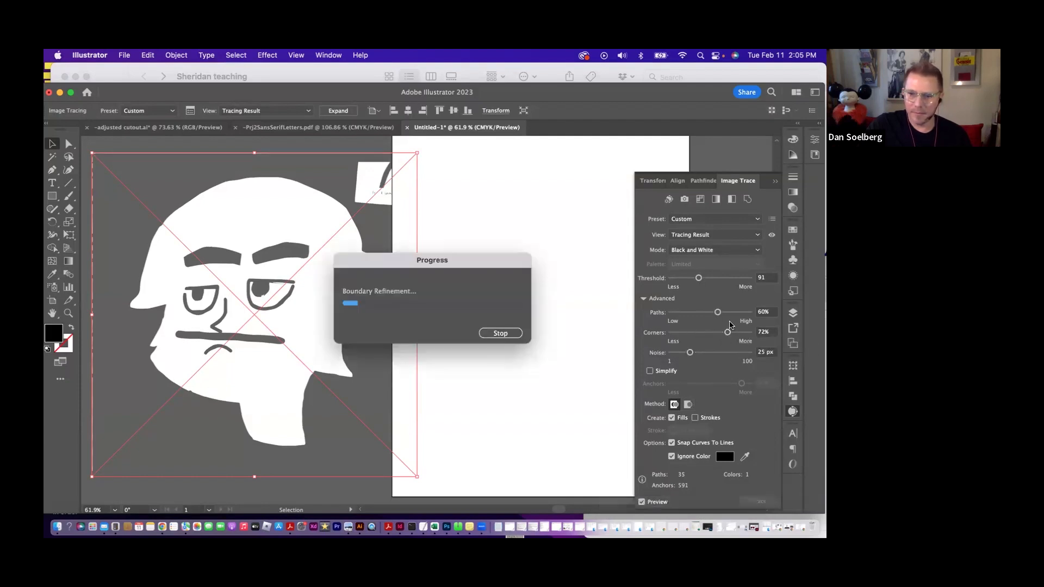
drag(698, 278, 704, 278)
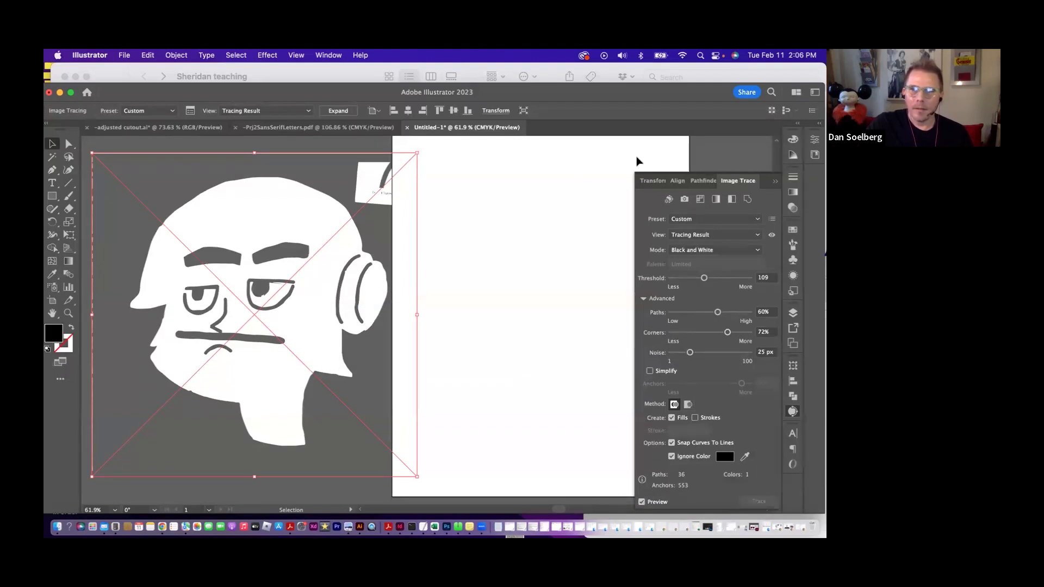
- Expand the traced face into editable vector paths and ungroup the result
click(335, 112)
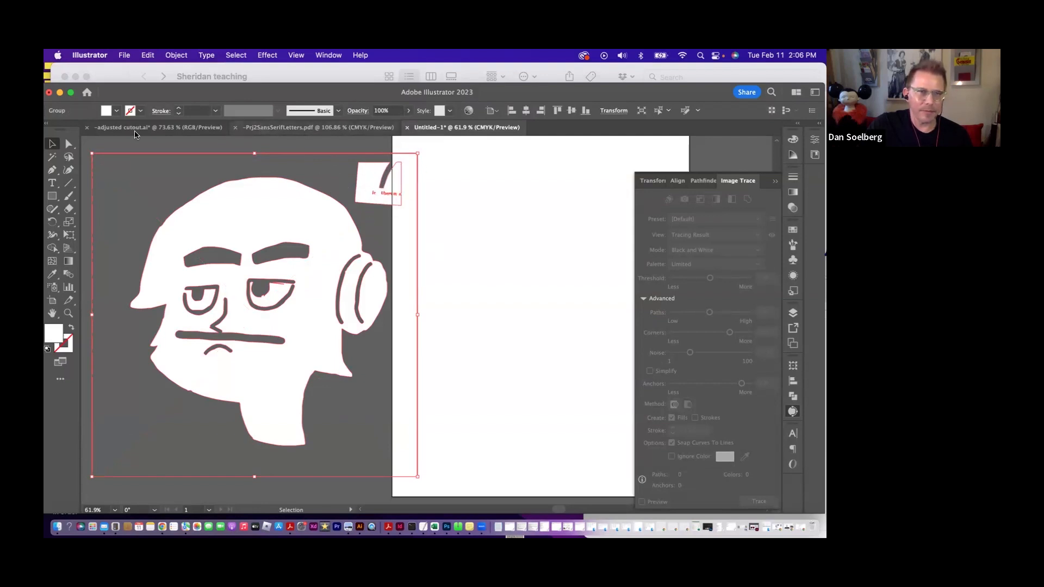
click(178, 54)
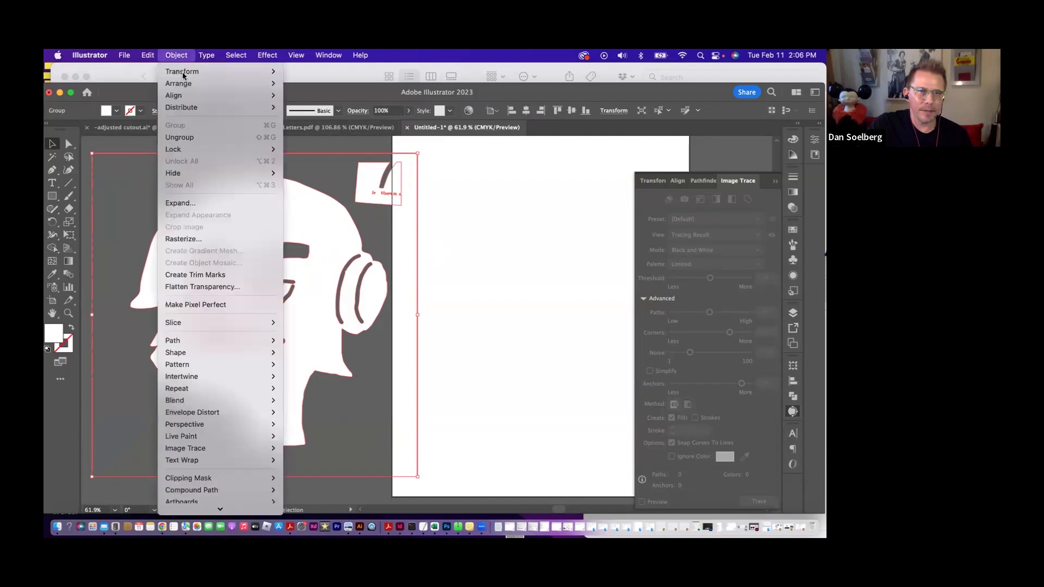
click(179, 138)
- Delete the stray traced scraps around the face: the corner piece near the headphones and the thin vertical strip on the opposite side
drag(437, 154, 367, 210)
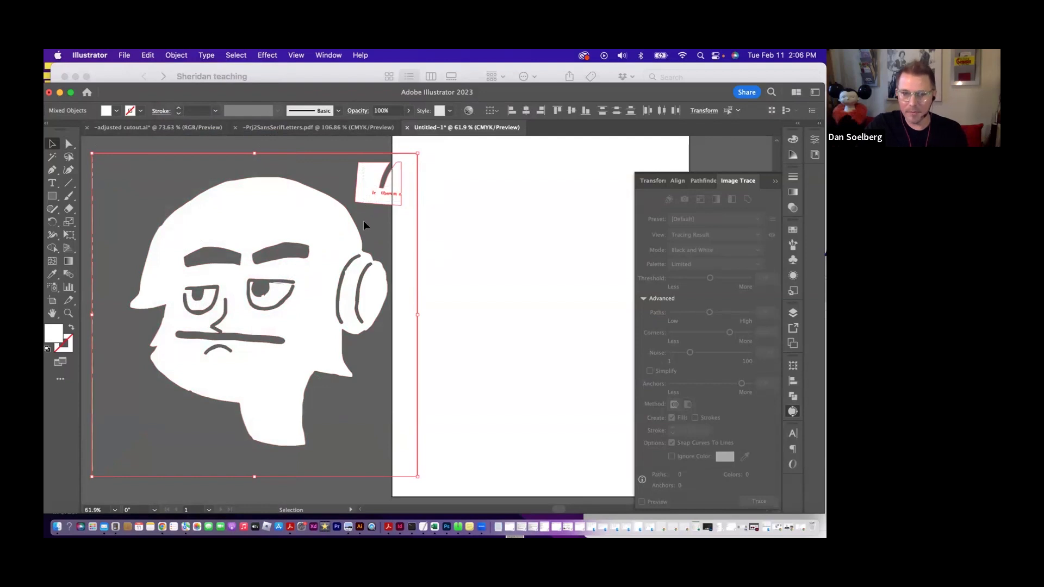
key(Delete)
scroll(130, 368, left, 3)
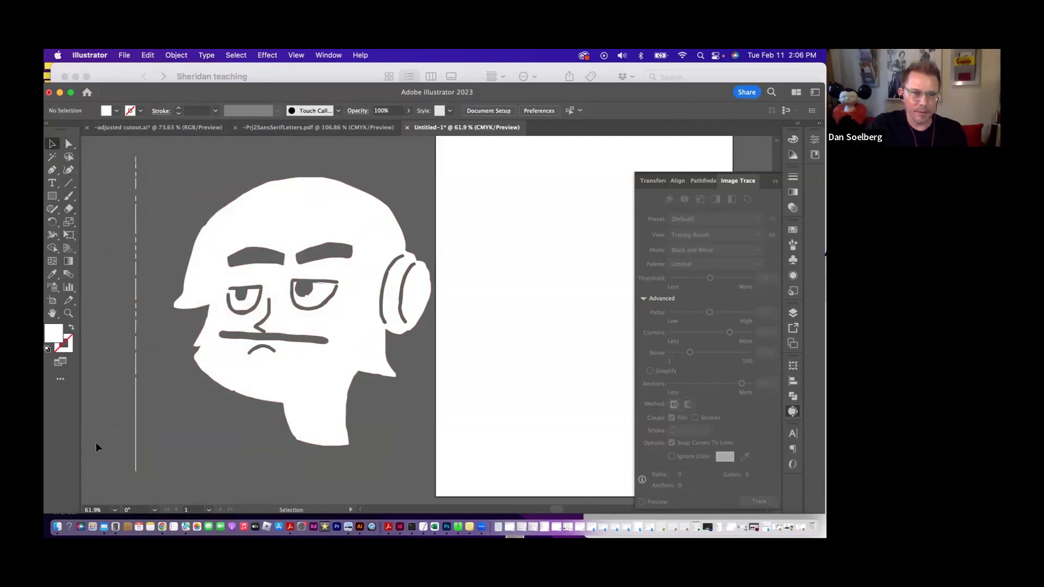
drag(95, 466, 95, 468)
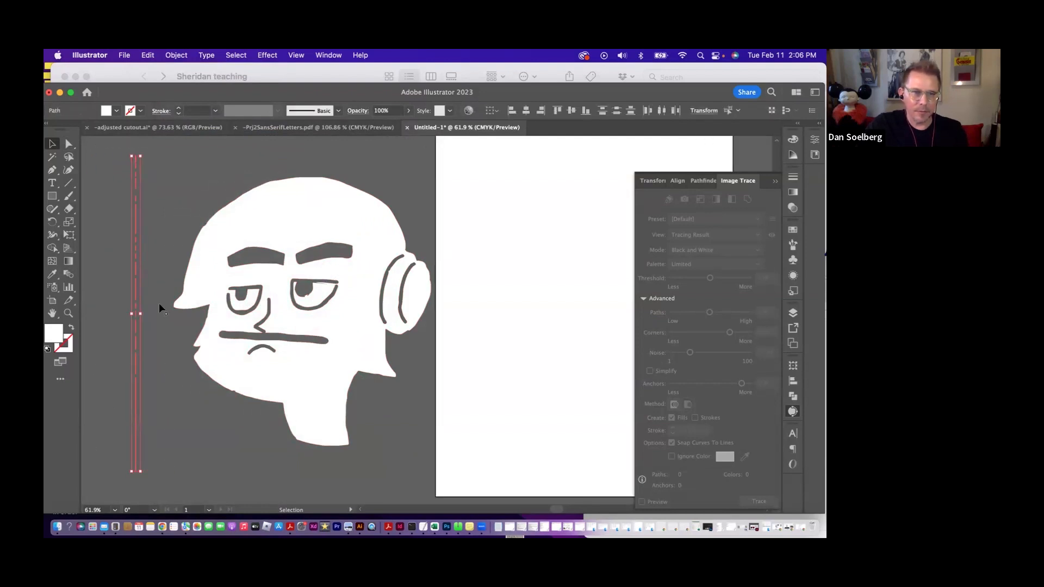
key(Delete)
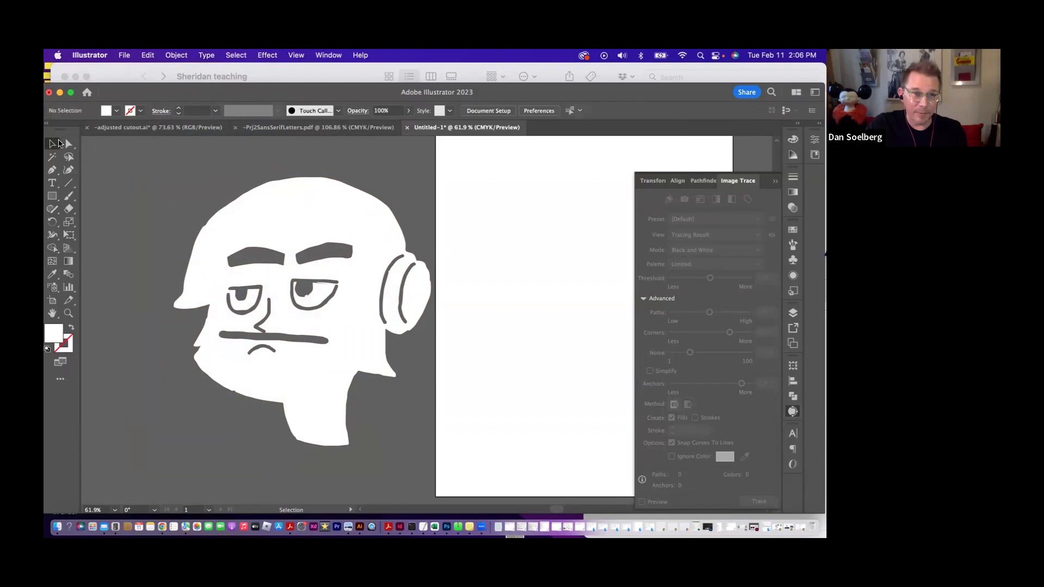
- Examine the anchor points of the traced face up close and try moving one at the top of the head
drag(311, 212, 524, 372)
click(69, 313)
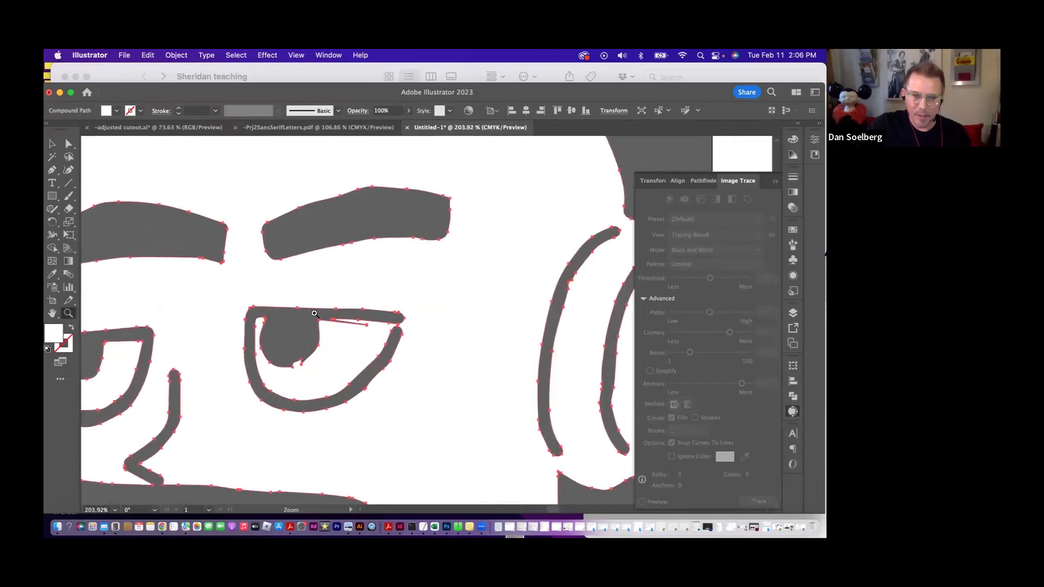
alt+click(422, 341)
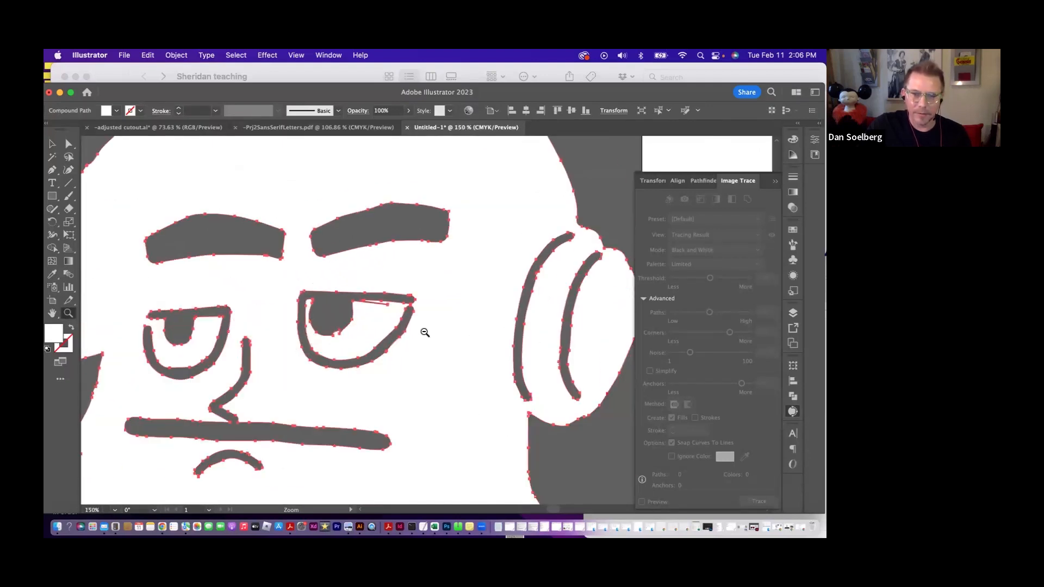
alt+click(424, 332)
click(68, 144)
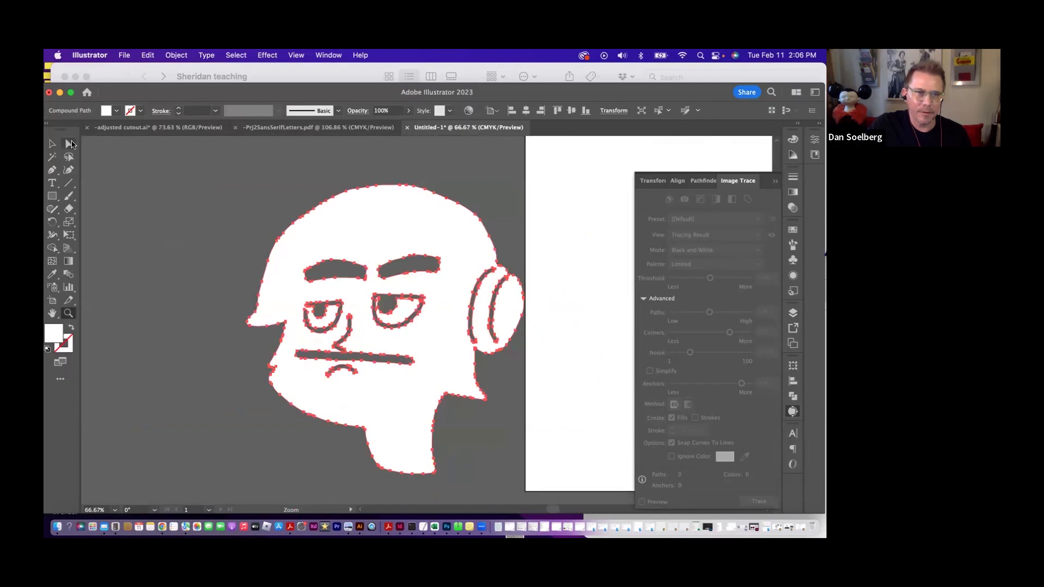
click(349, 185)
click(388, 187)
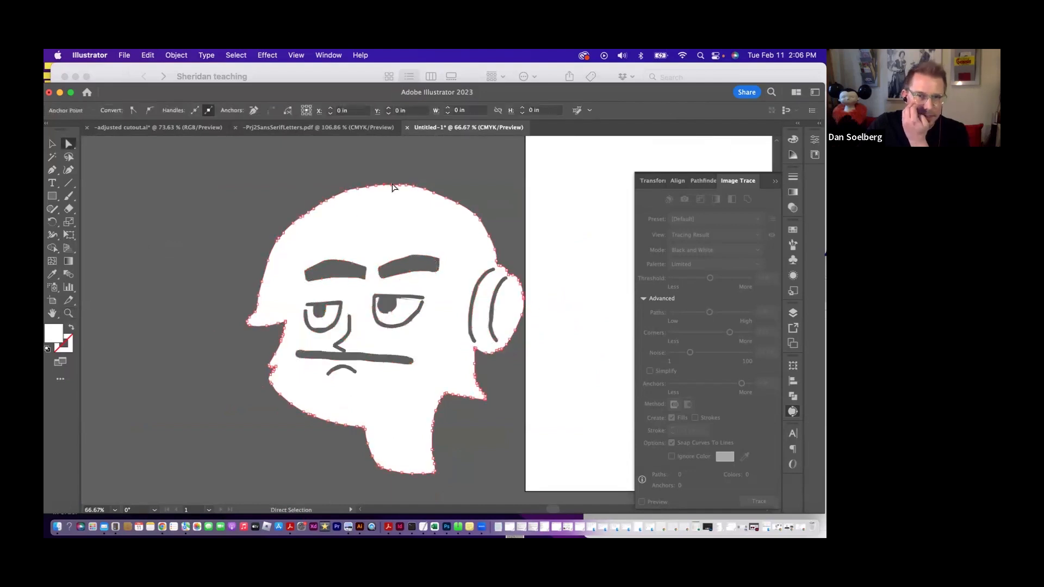
drag(400, 186, 400, 170)
key(super+z)
- Move the face partly onto the artboard and show Layer 1 with the letter K
key(v)
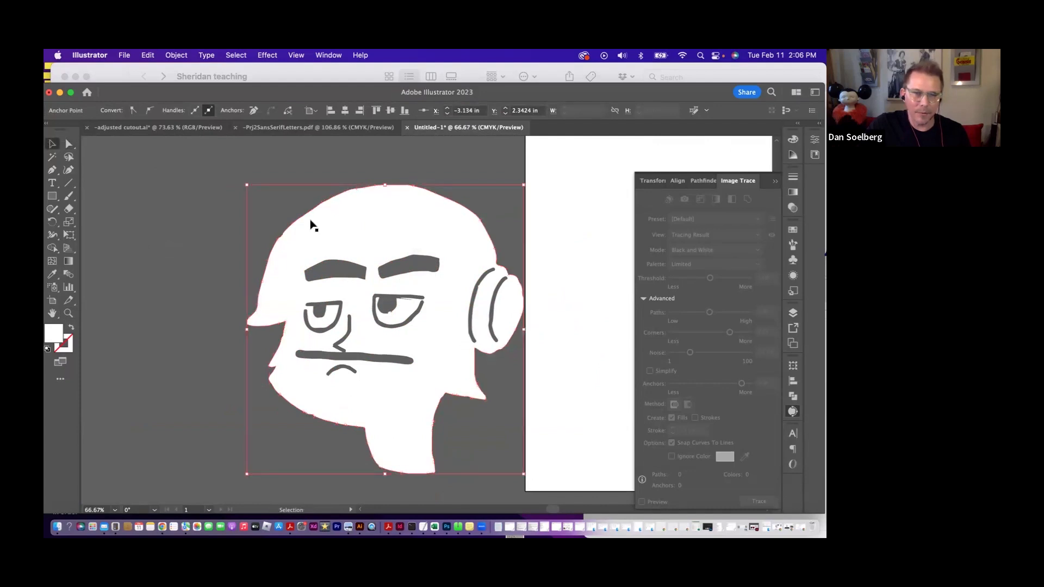
drag(349, 249, 426, 250)
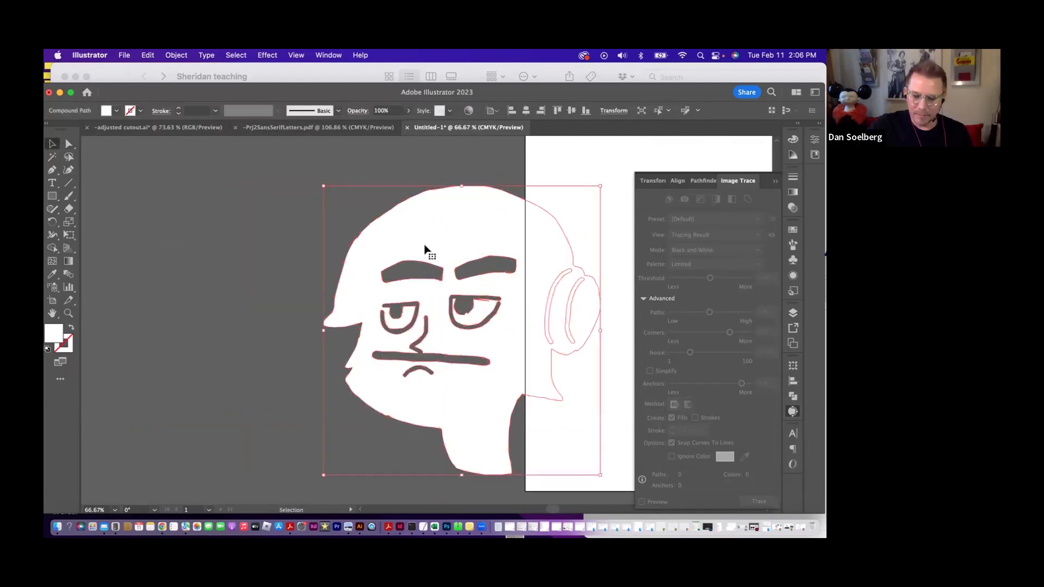
key(super+0)
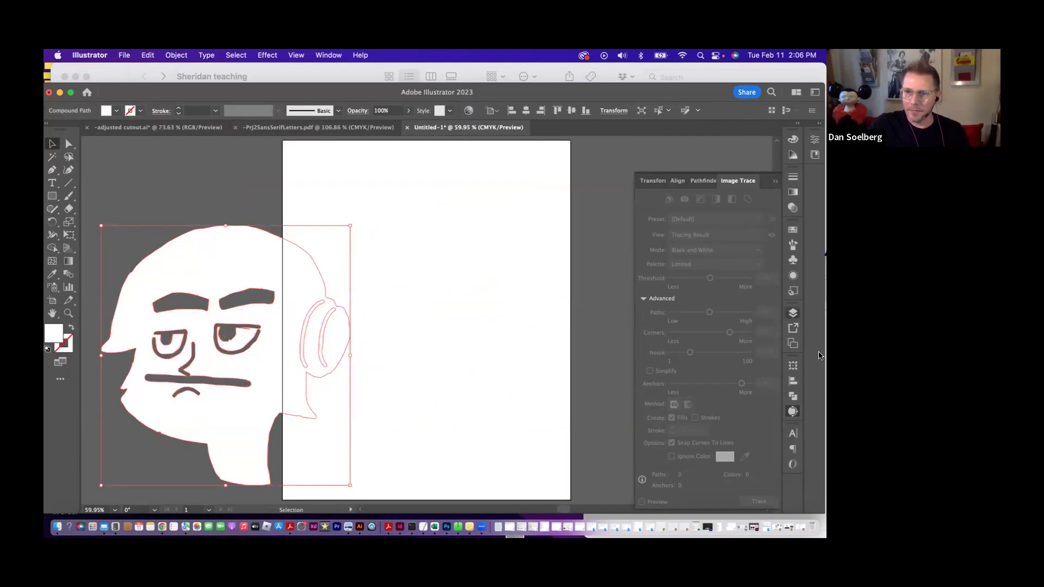
click(792, 313)
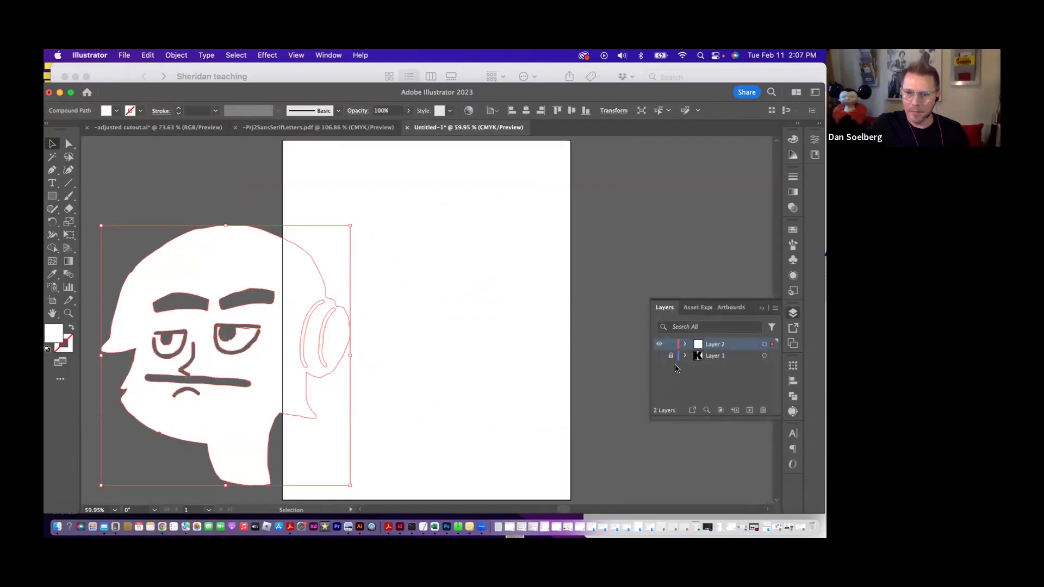
click(659, 355)
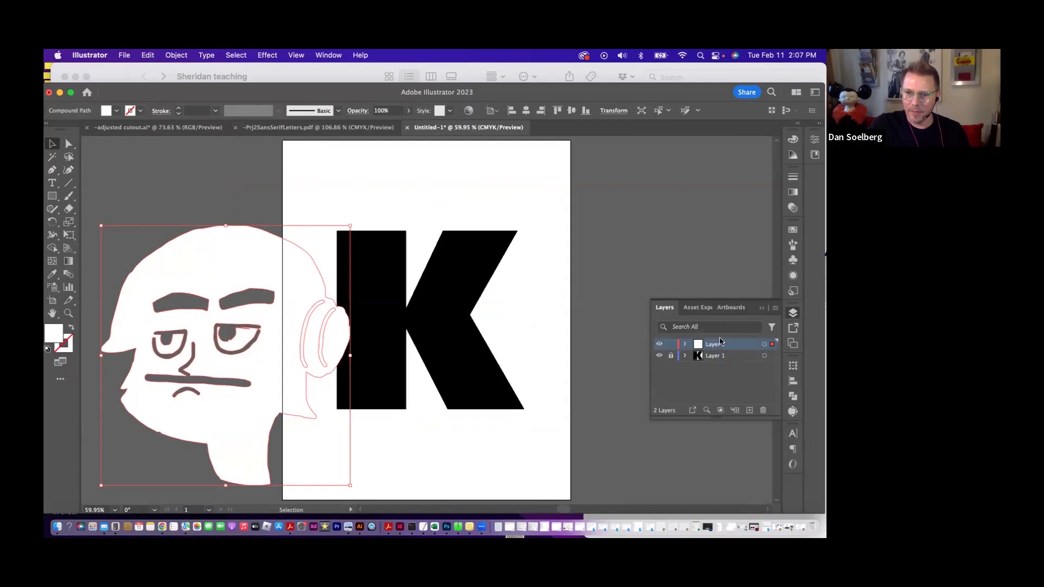
click(660, 355)
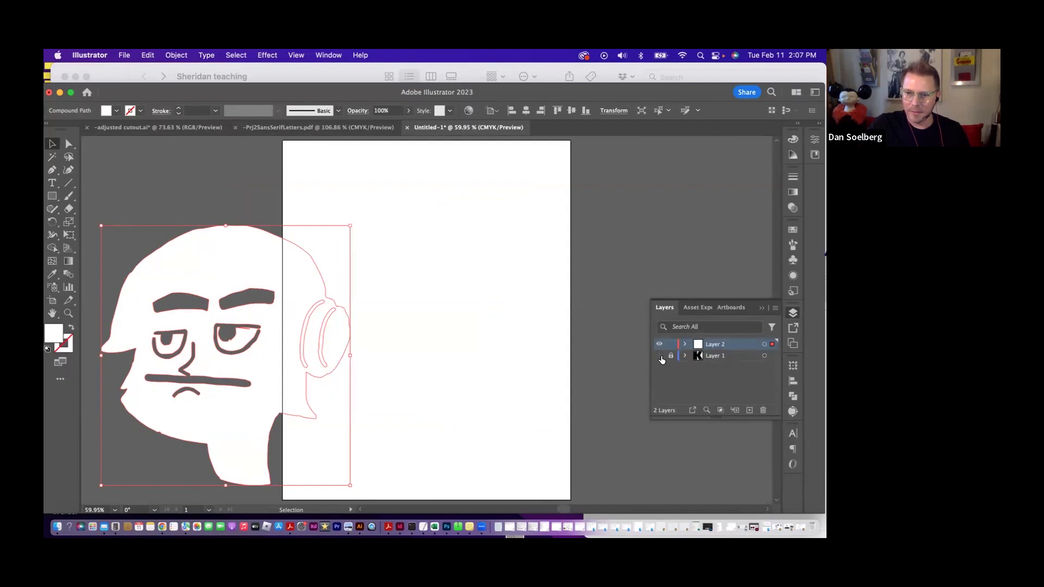
click(660, 355)
- Move the face over the K and scale it down to about half its size so it fits within the letter's height
drag(262, 310, 466, 280)
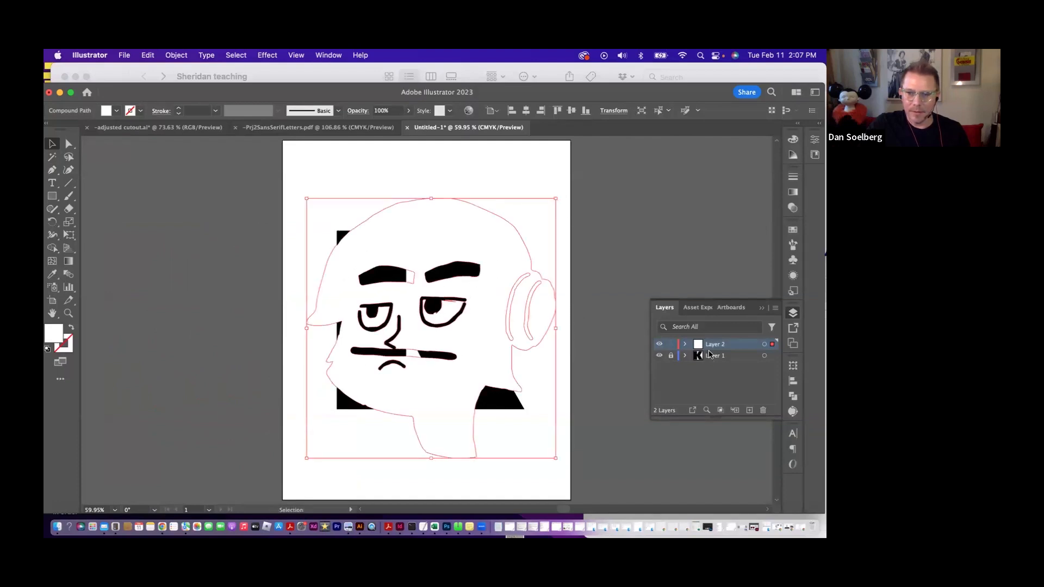
drag(555, 199, 463, 265)
key(super+shift+a)
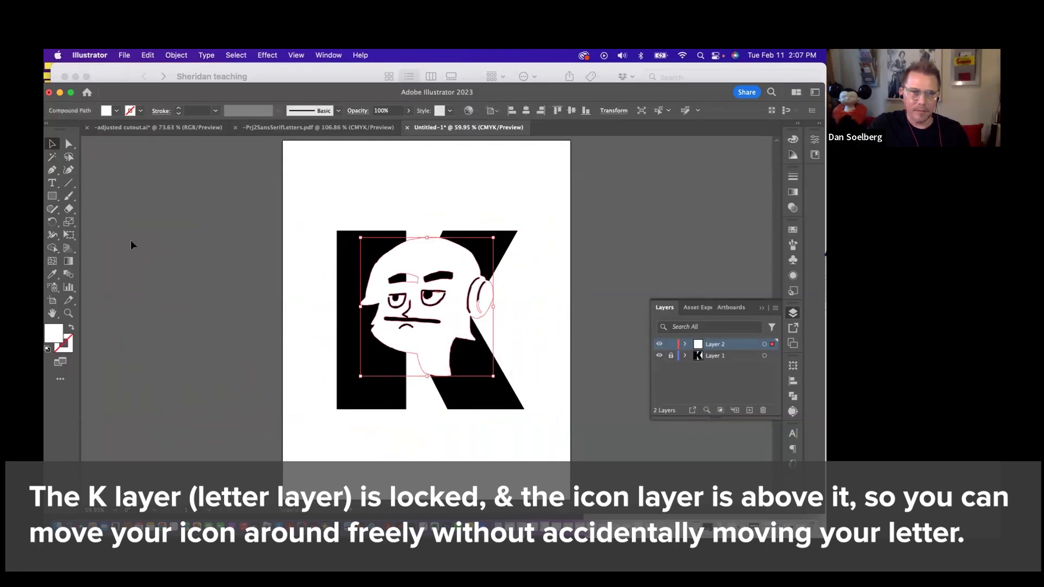
click(53, 223)
double_click(53, 223)
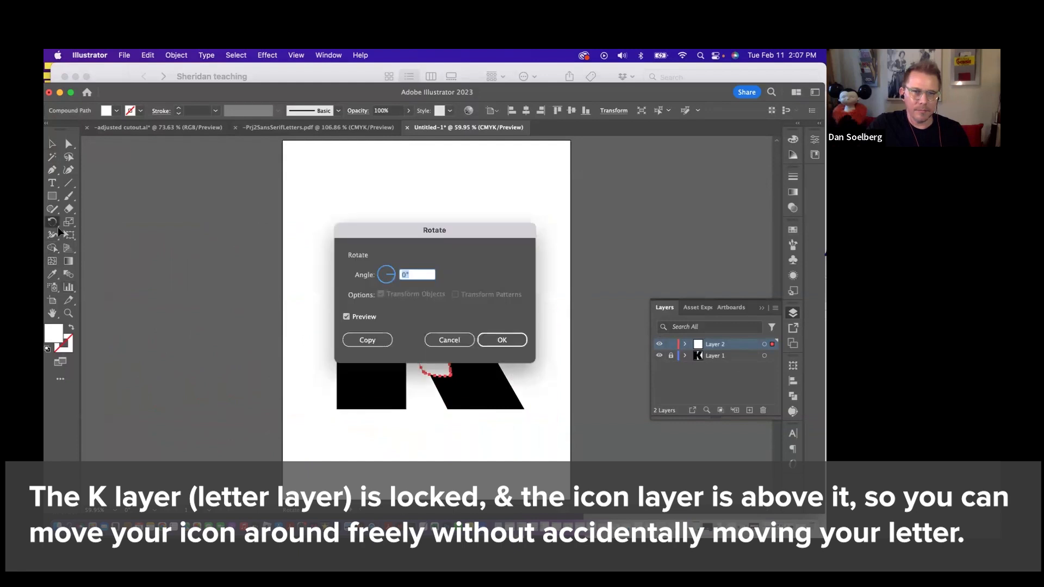
click(446, 340)
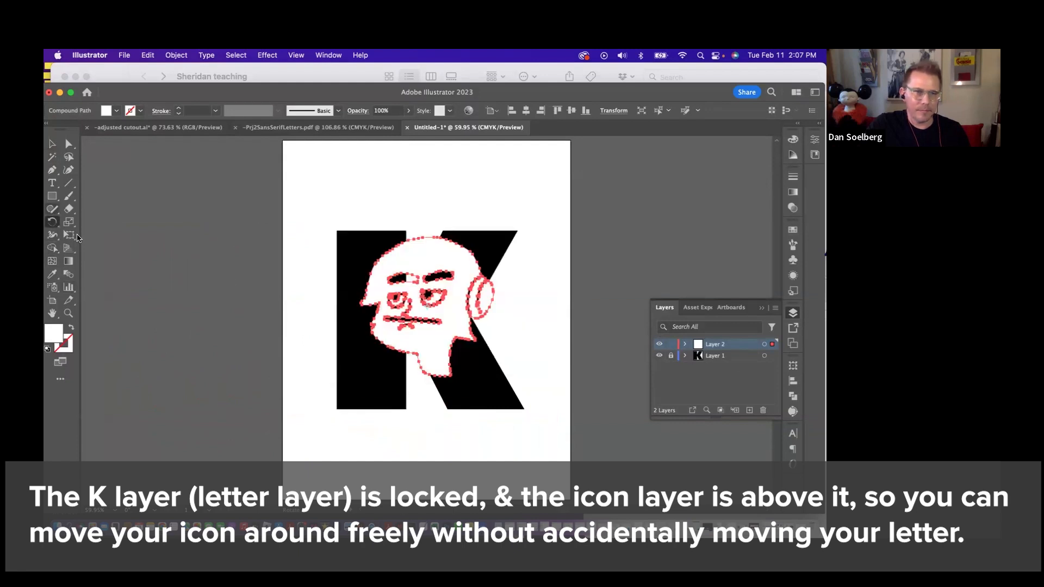
- Mirror the face horizontally with the Reflect tool so it looks in the opposite direction
click(69, 222)
click(52, 222)
click(79, 235)
drag(483, 221, 334, 213)
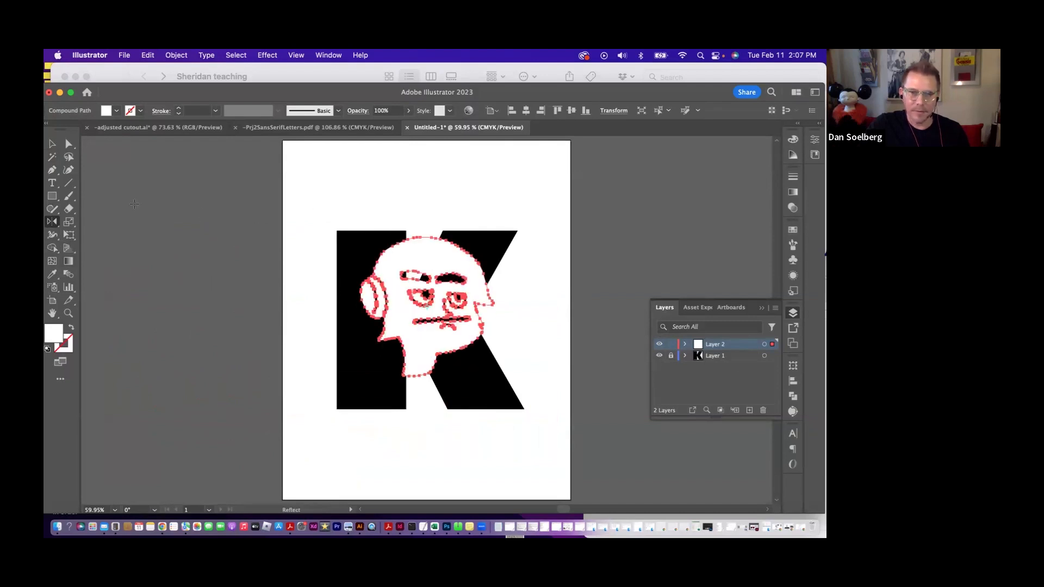
- Enlarge the mirrored face slightly and position it over the K so the headphones overlap the stem's outer edge
key(v)
drag(438, 281, 405, 292)
mouse_move(469, 318)
mouse_down()
mouse_move(522, 313)
mouse_move(486, 318)
mouse_up()
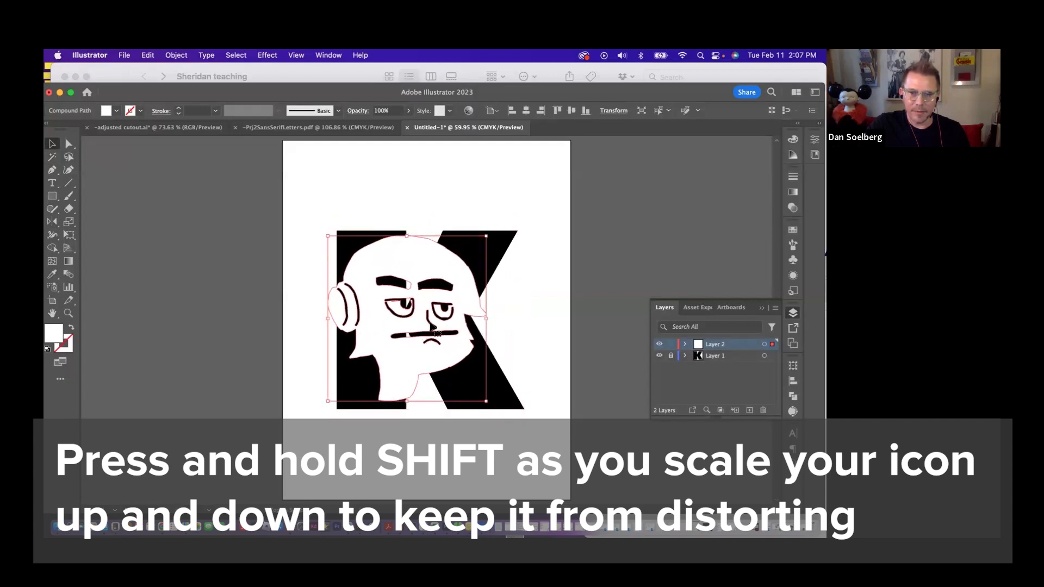
drag(418, 322, 455, 309)
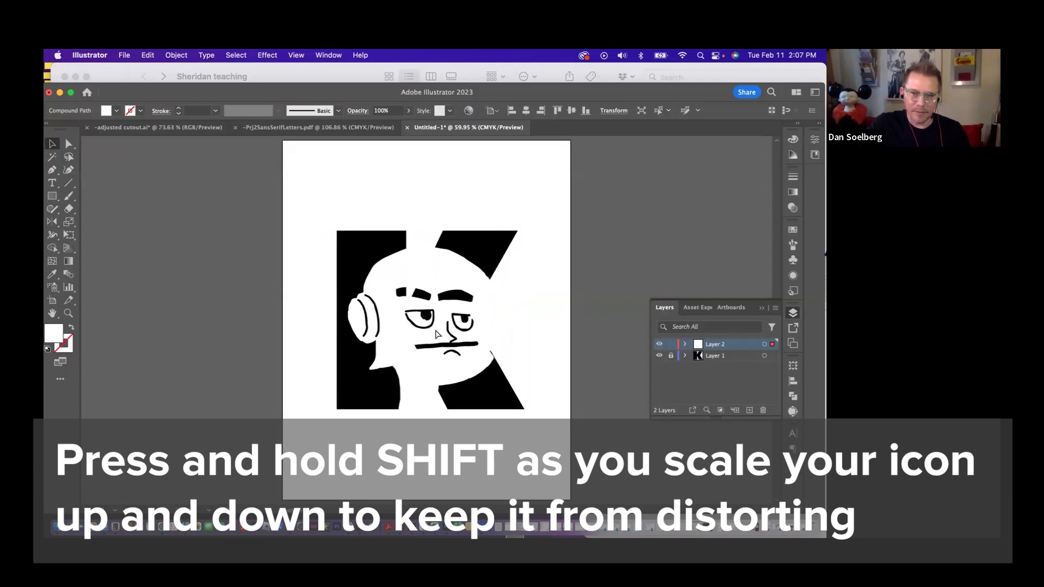
drag(434, 325, 434, 324)
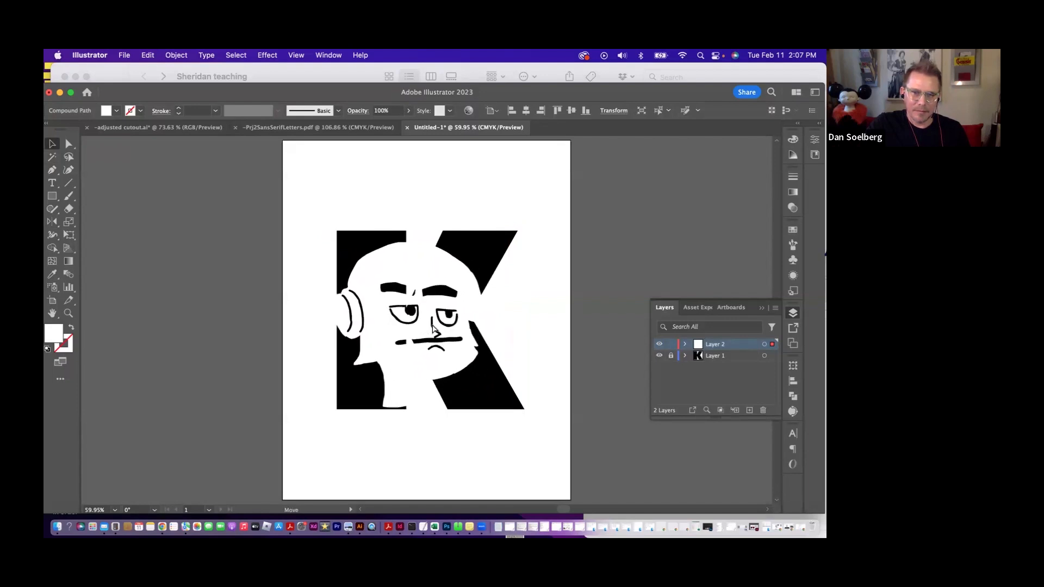
drag(440, 328, 424, 327)
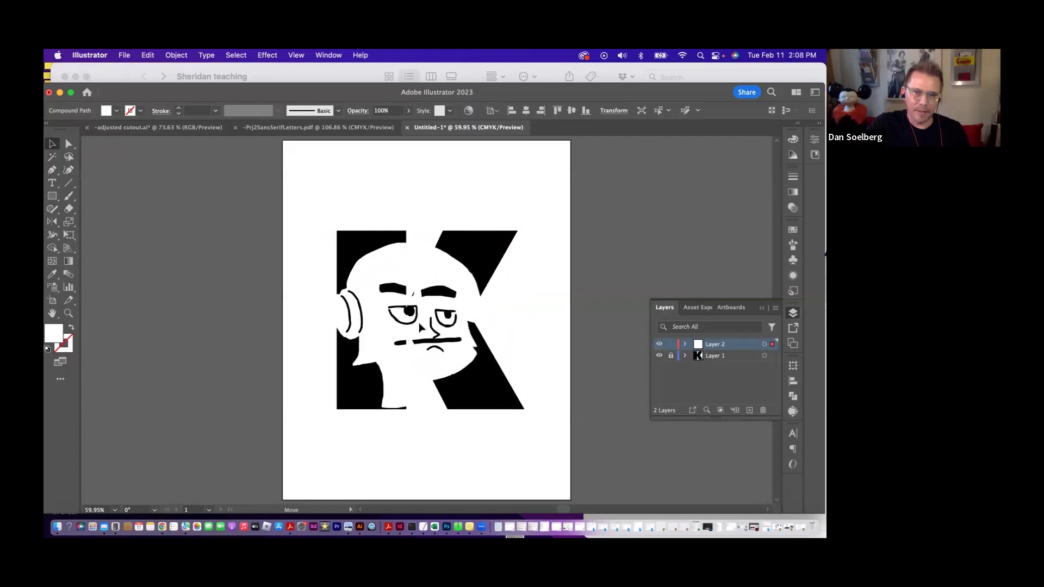
drag(425, 329, 425, 330)
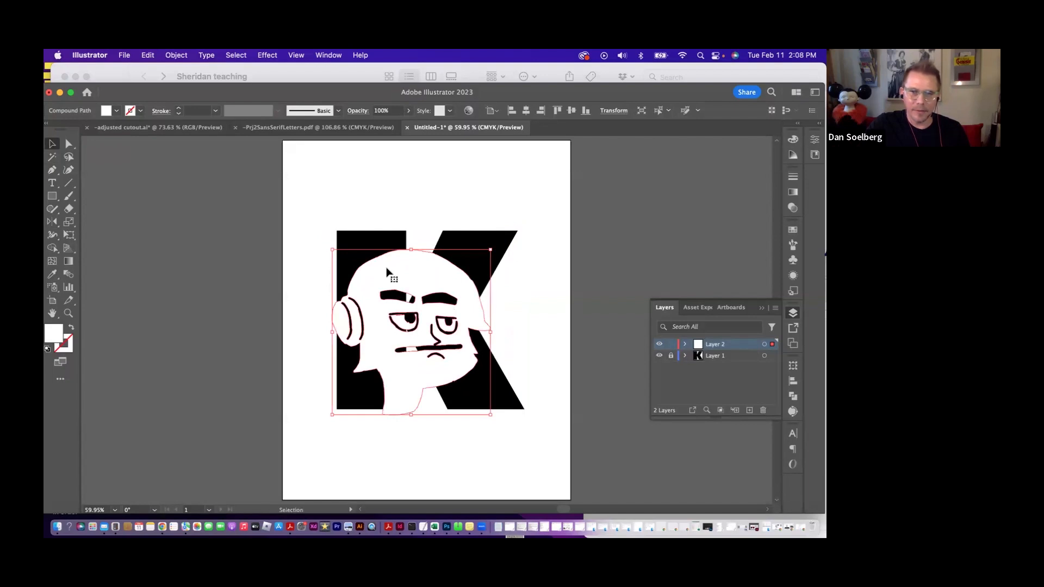
click(527, 450)
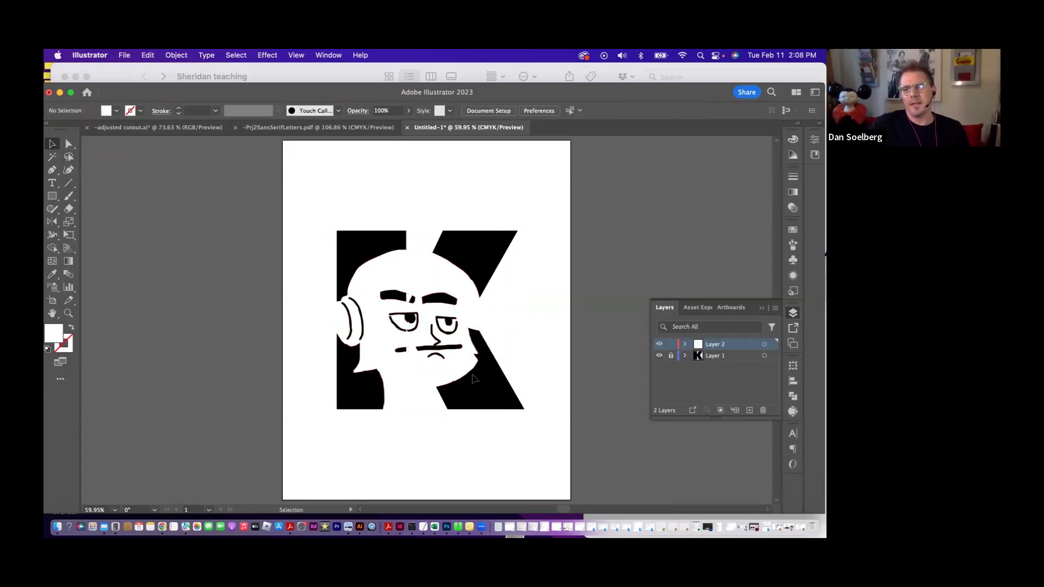
- Fine-tune the face's position until the top of the head lines up with the top of the K
drag(430, 356, 431, 334)
click(435, 373)
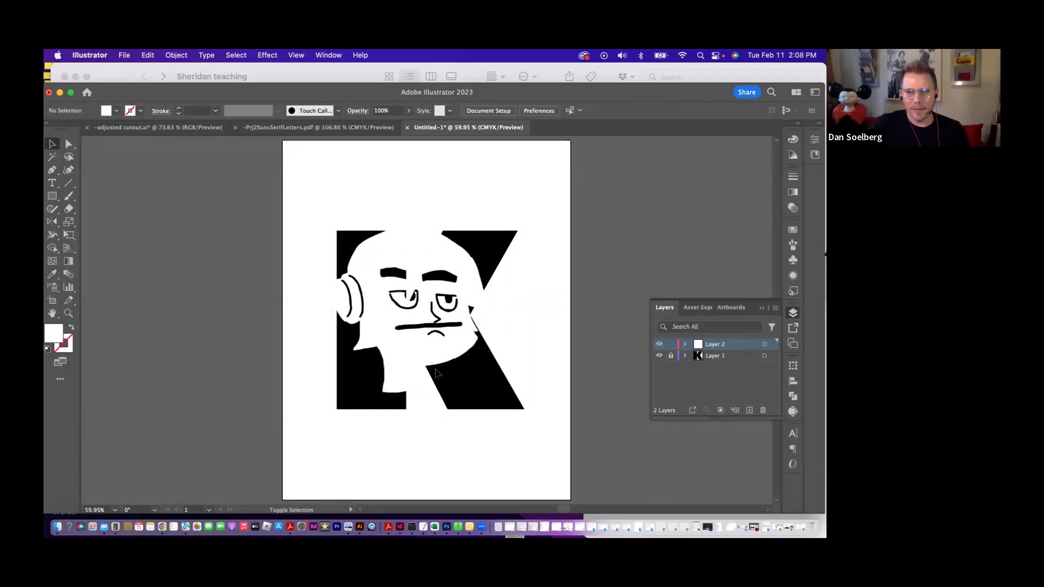
drag(425, 363, 425, 361)
click(551, 357)
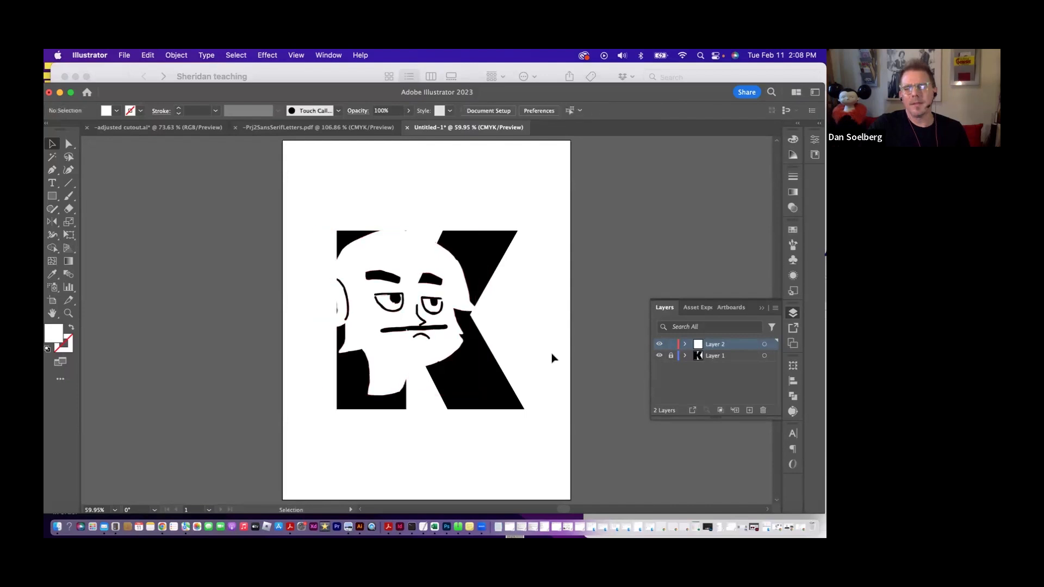
click(432, 254)
click(493, 212)
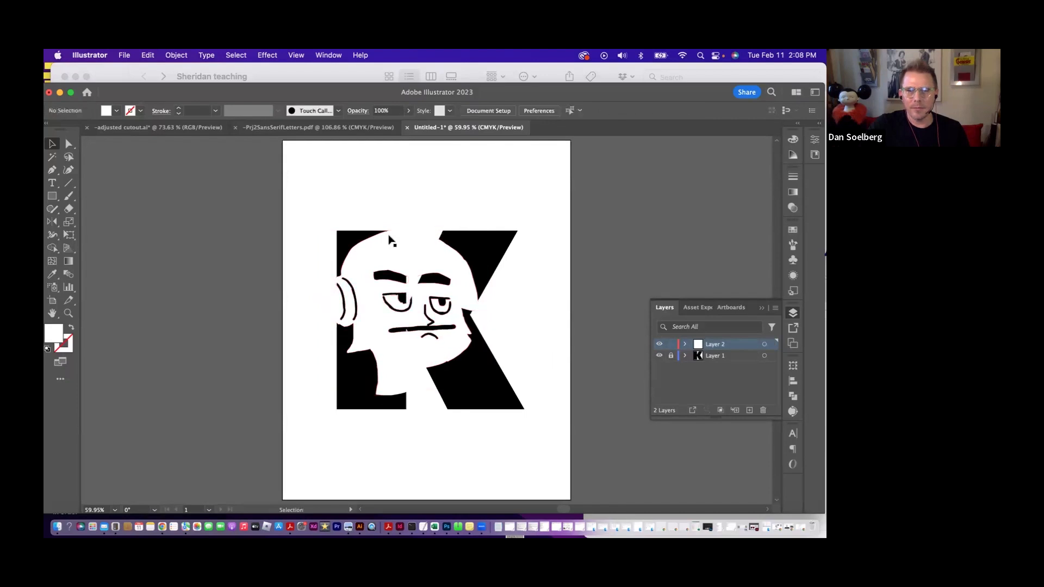
- Extend the bottom of the neck below the K's lower edge by moving its individual anchor points
click(68, 144)
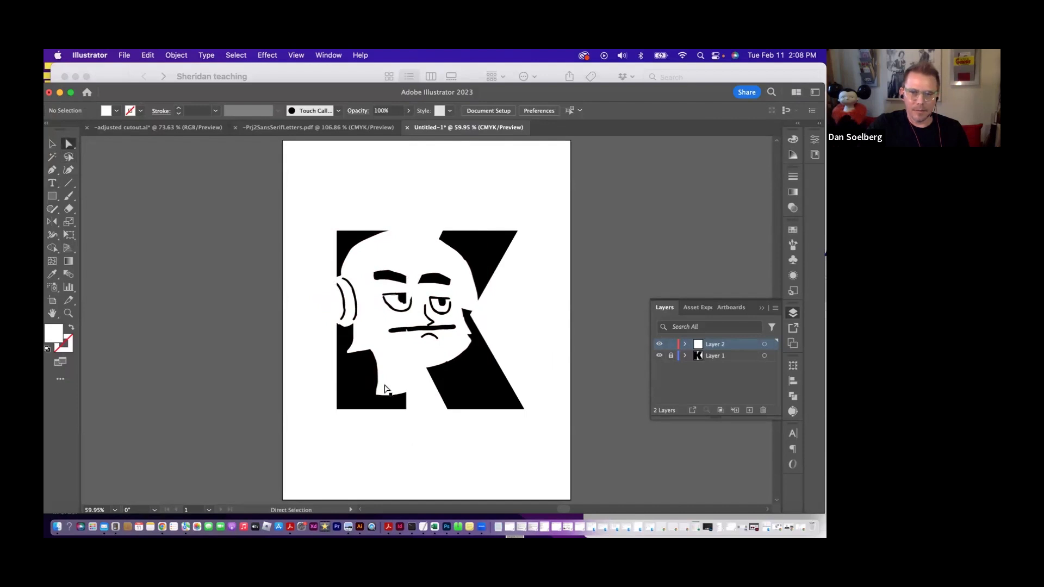
click(380, 401)
drag(379, 400, 412, 403)
drag(400, 394, 409, 394)
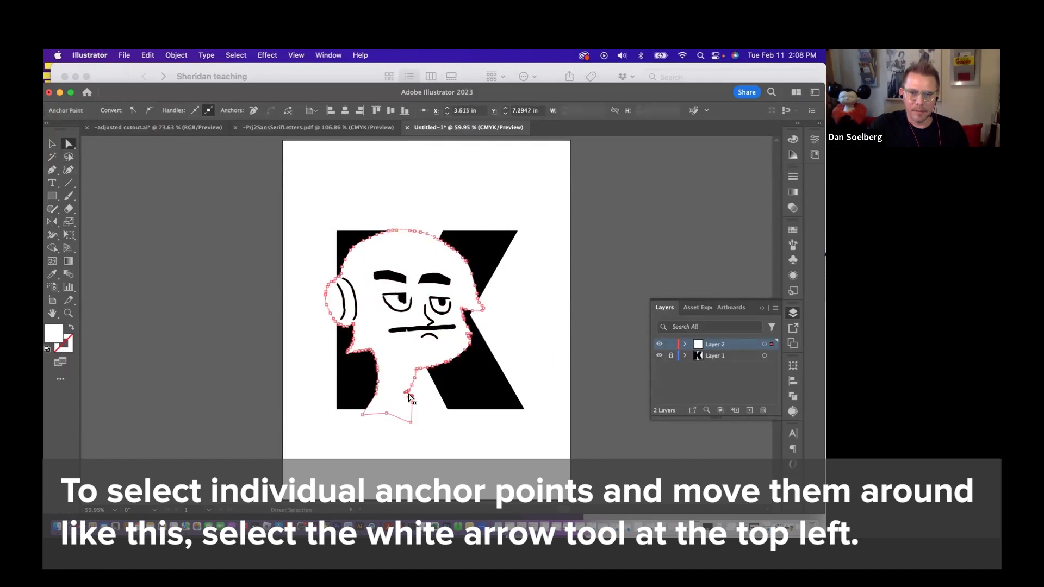
click(458, 447)
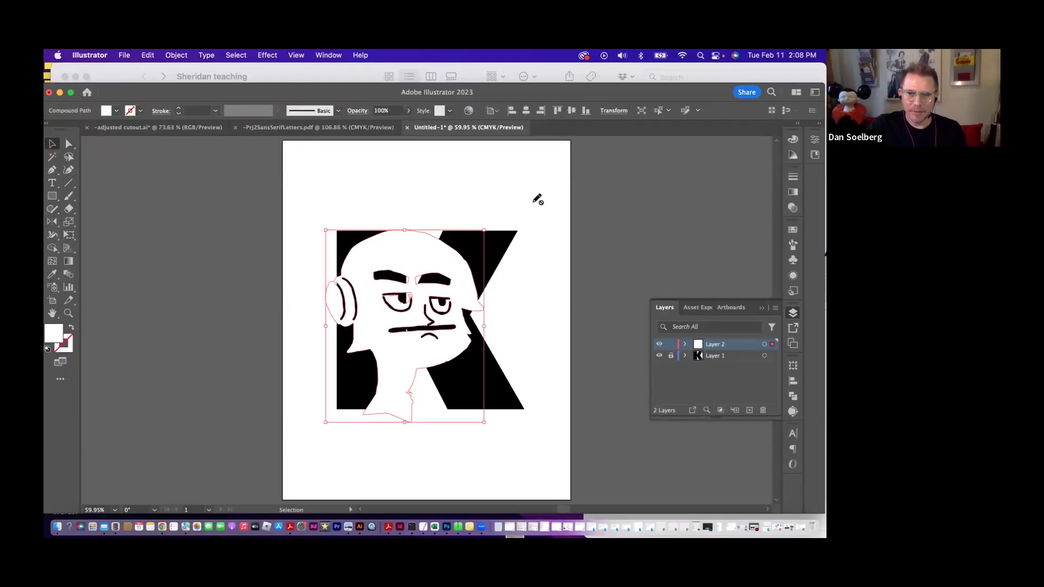
- Place the paper face cutout photo from Finder's Kit folder on Layer 2, unhiding that layer, and centre it over the K
key(Delete)
click(356, 75)
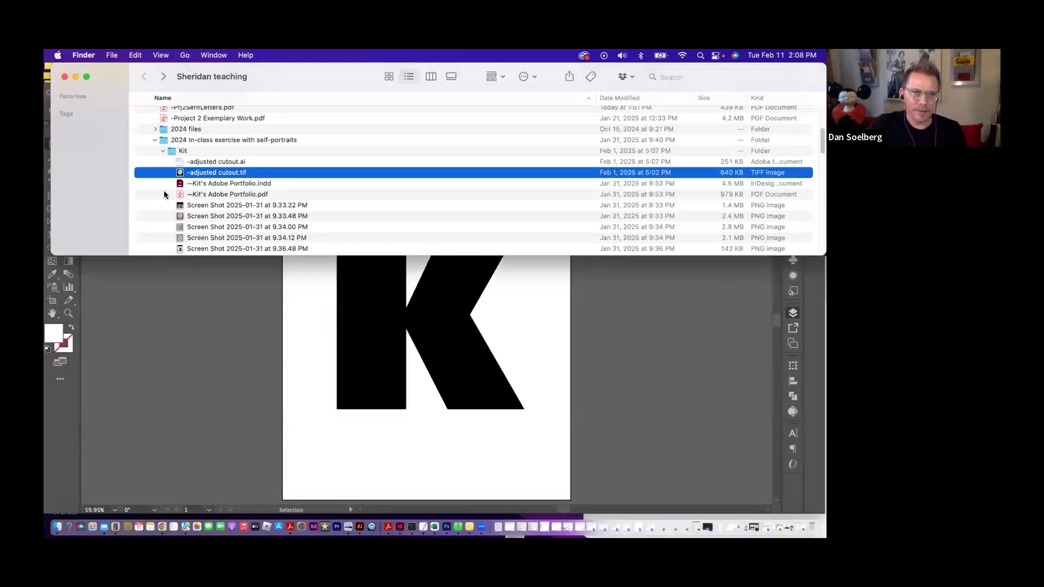
drag(180, 217, 417, 339)
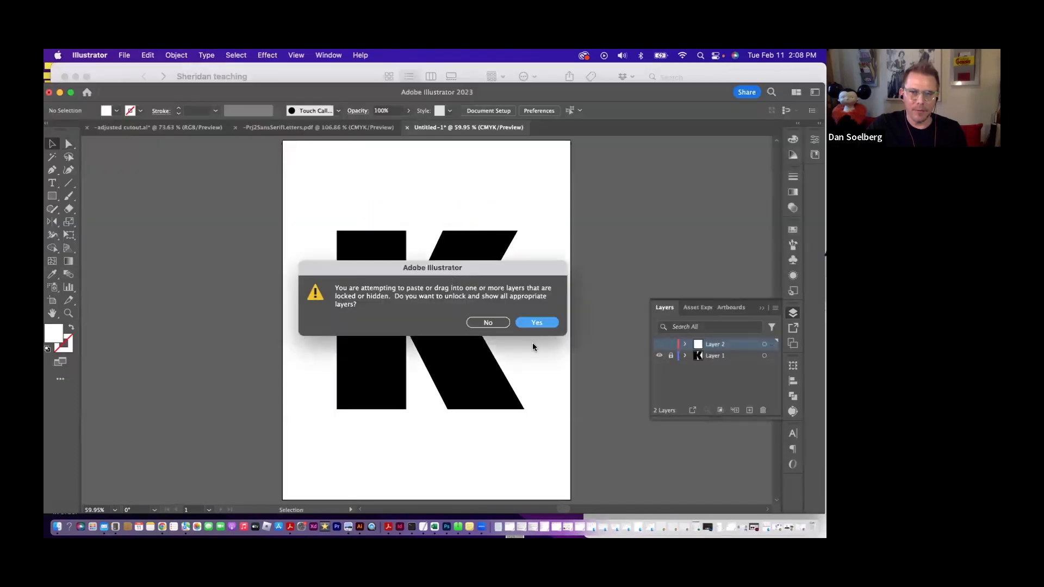
click(523, 324)
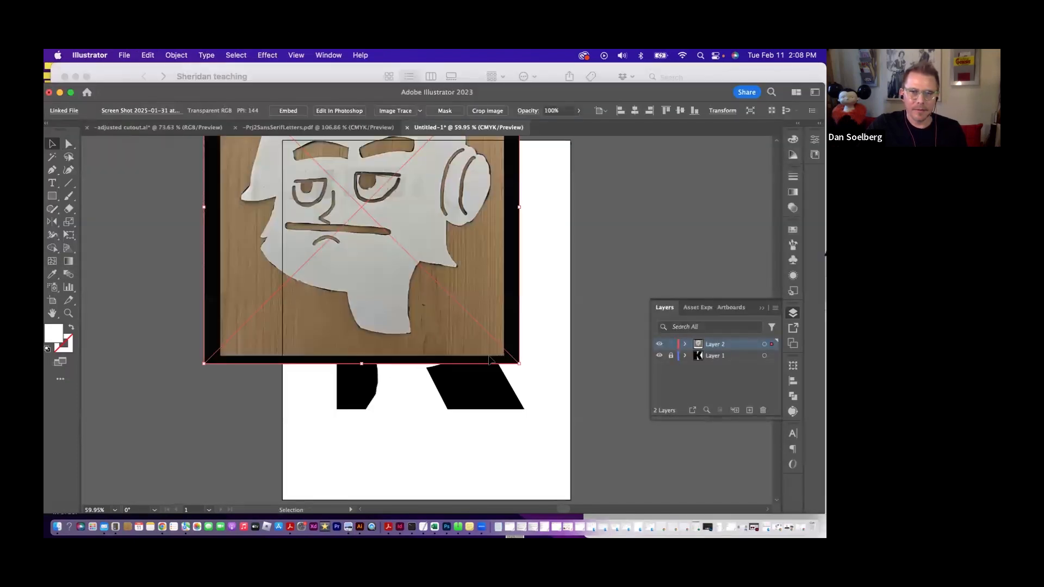
drag(489, 359, 562, 472)
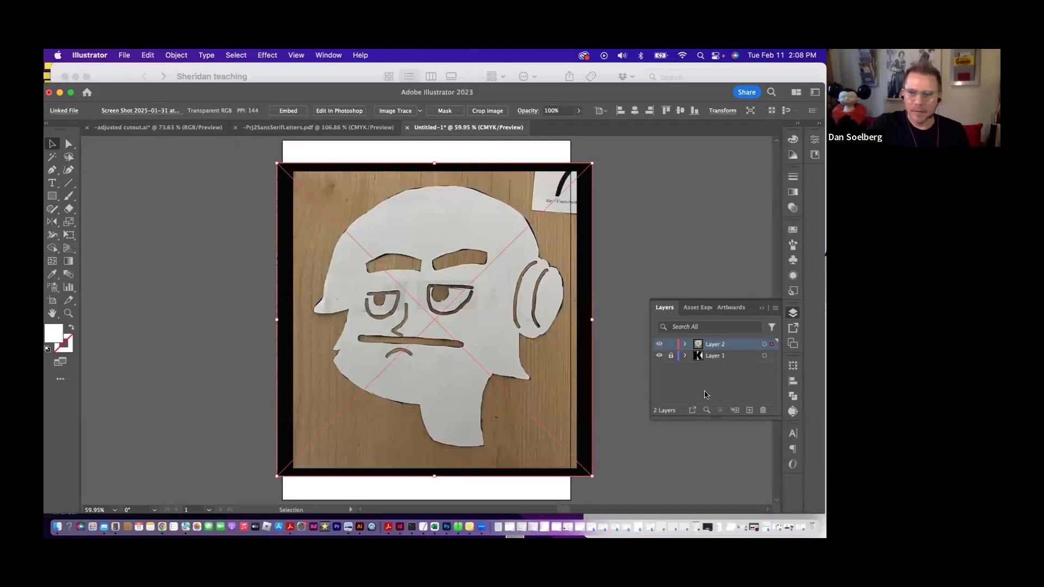
- Lock Layer 2 with the cutout photo and add a new layer above it for tracing
click(670, 344)
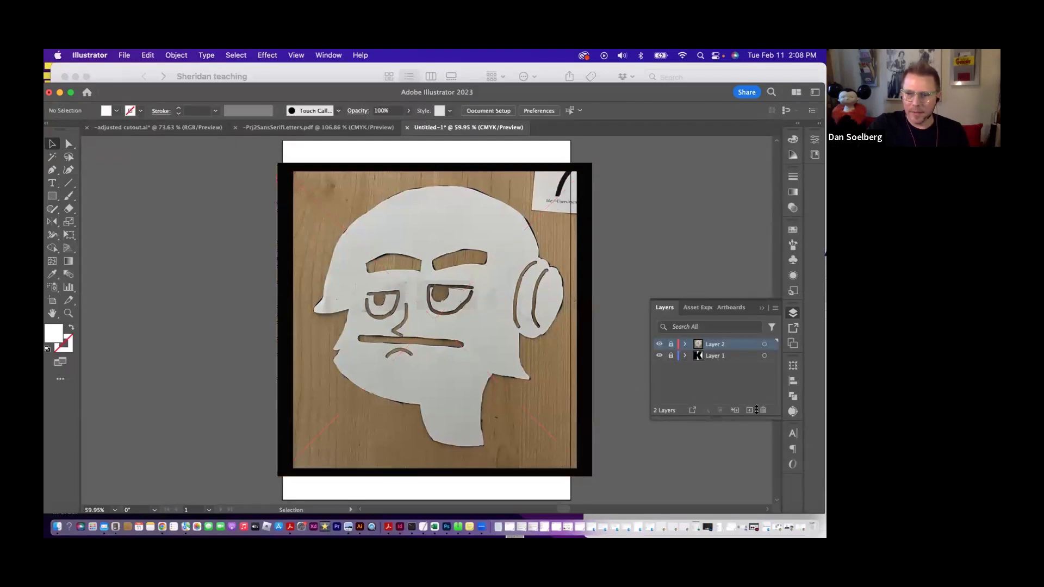
click(749, 410)
key(z)
drag(377, 233, 424, 234)
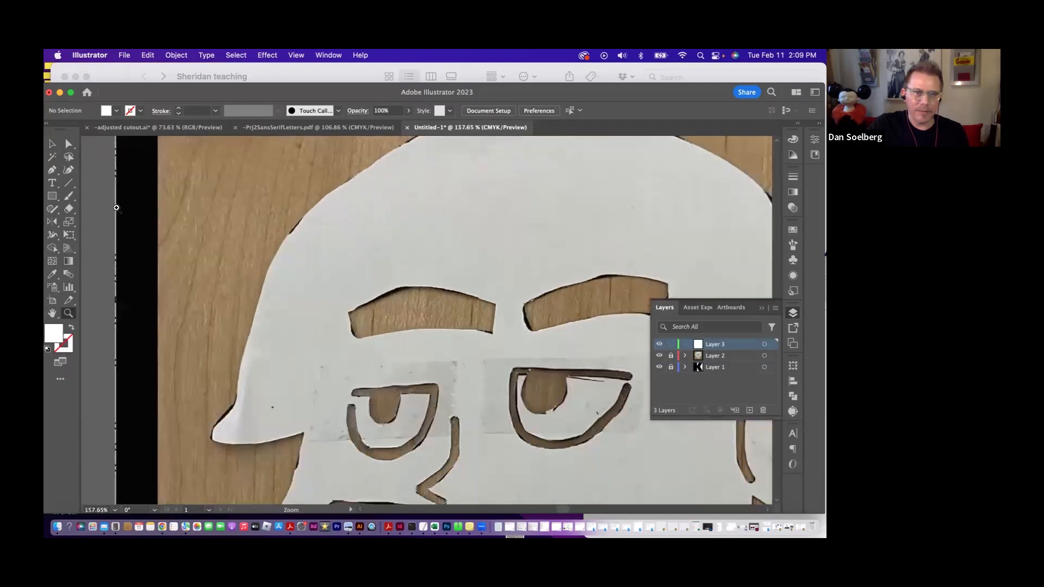
- Set up the Pen tool with no fill and a magenta stroke
click(52, 170)
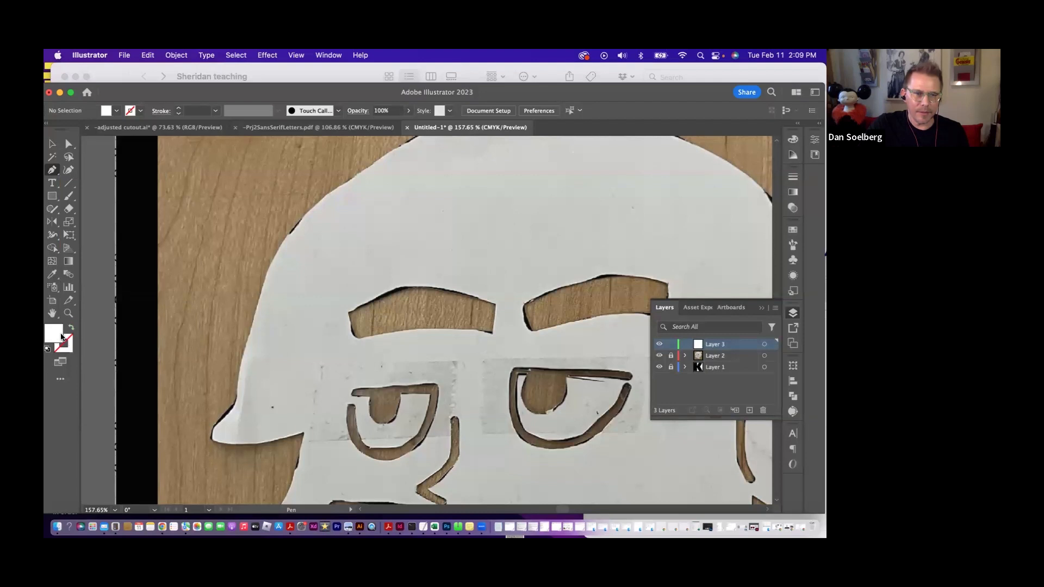
click(71, 328)
click(69, 344)
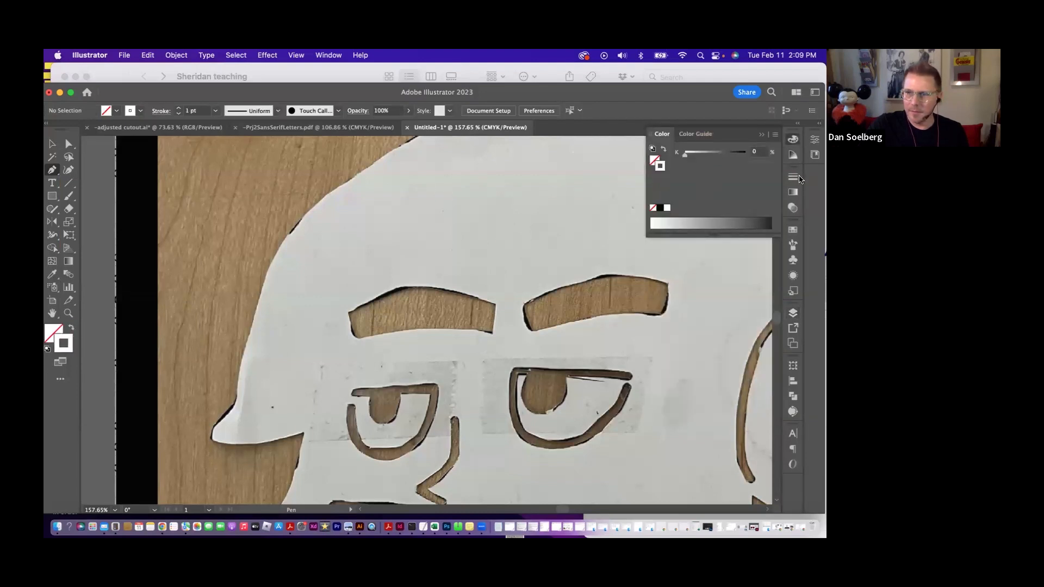
click(792, 141)
click(793, 228)
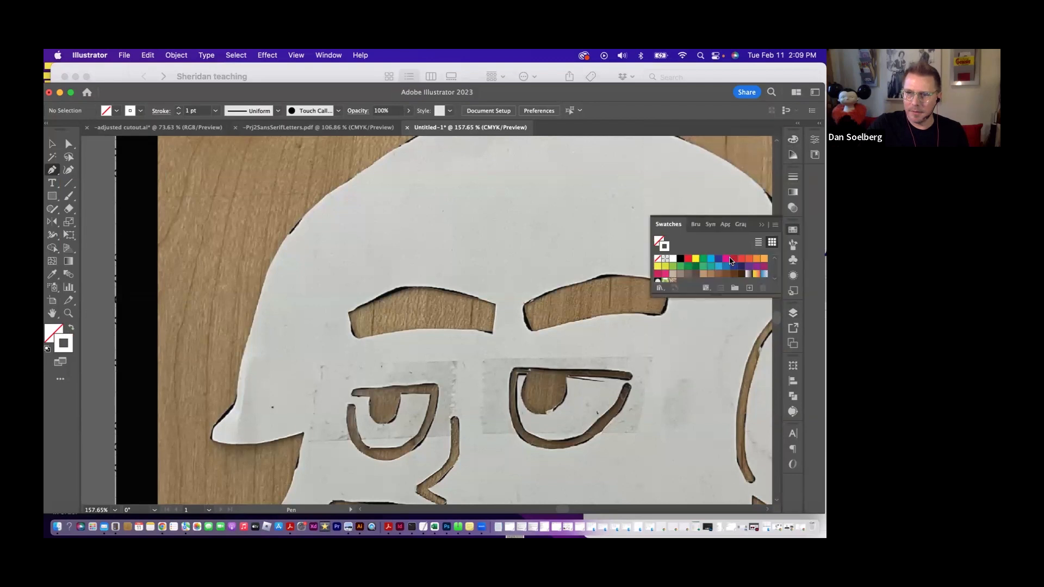
click(726, 258)
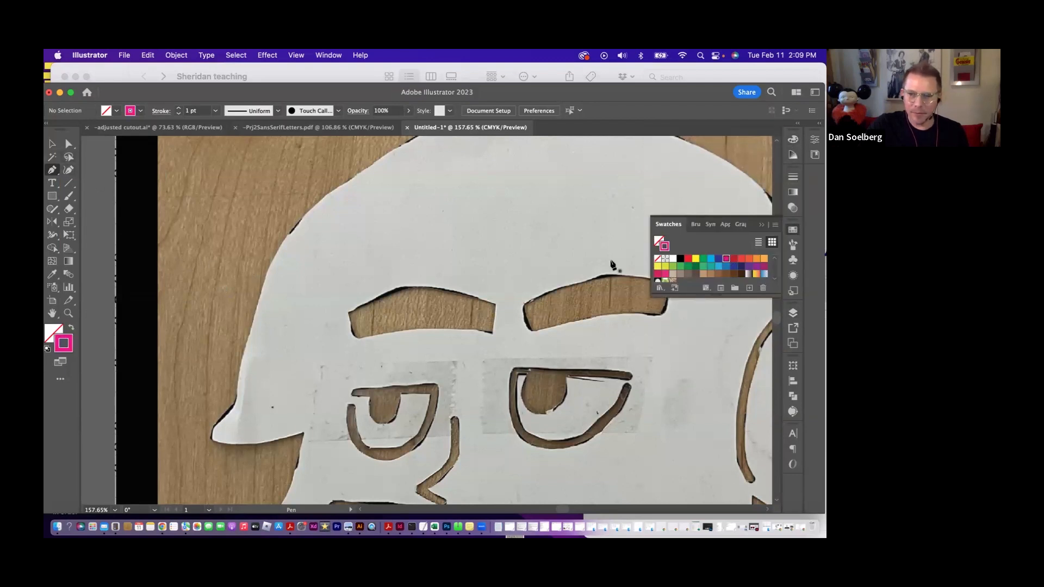
click(761, 224)
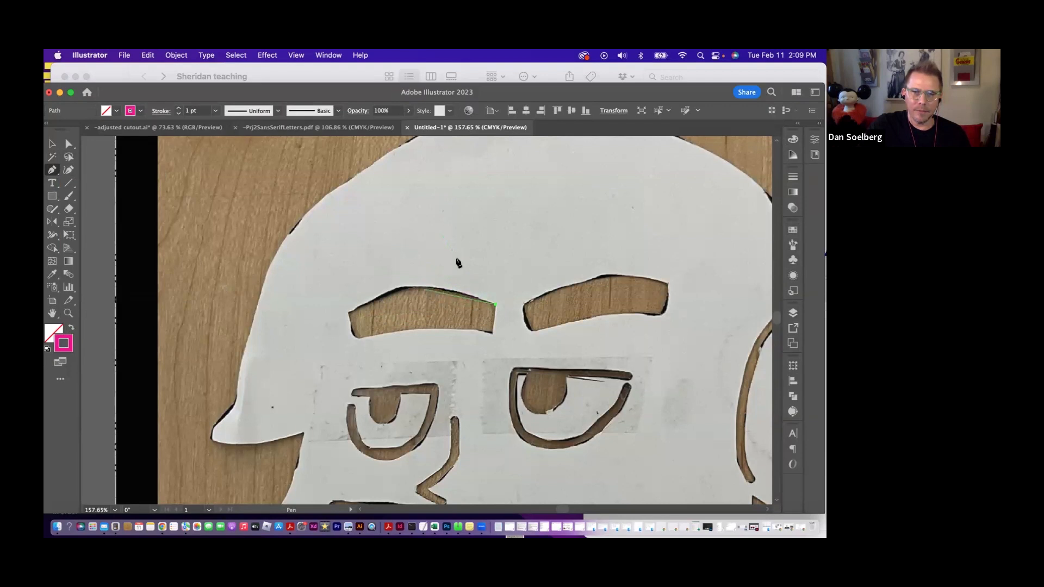
click(511, 236)
click(585, 289)
click(537, 323)
click(495, 305)
key(super)
key(super+z)
key(super+z)
key(super+z)
key(super+z)
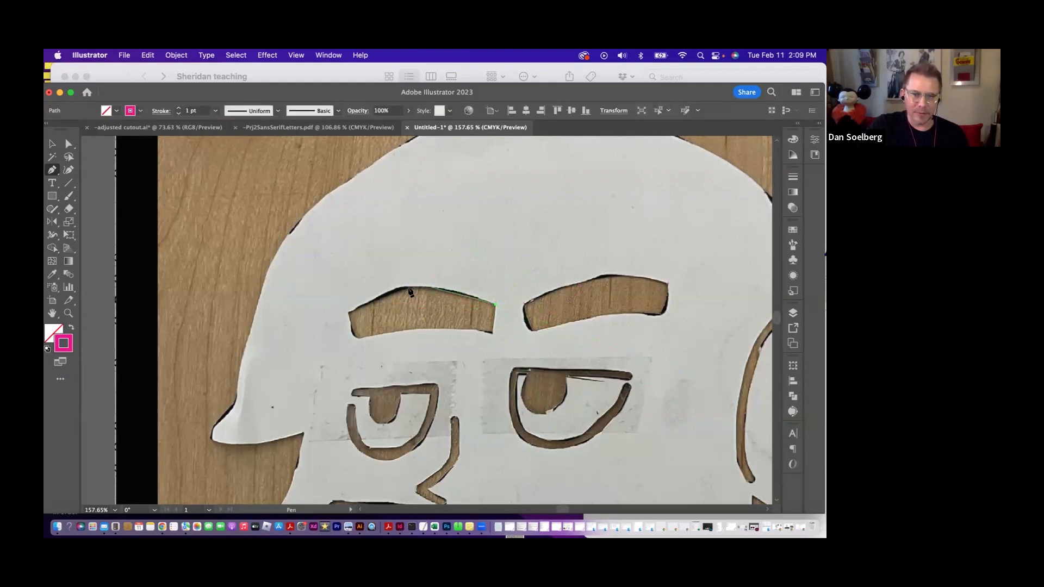
- Trace the left eyebrow opening as a closed Pen path, with curved upper and lower edges and straight ends
drag(421, 286, 387, 287)
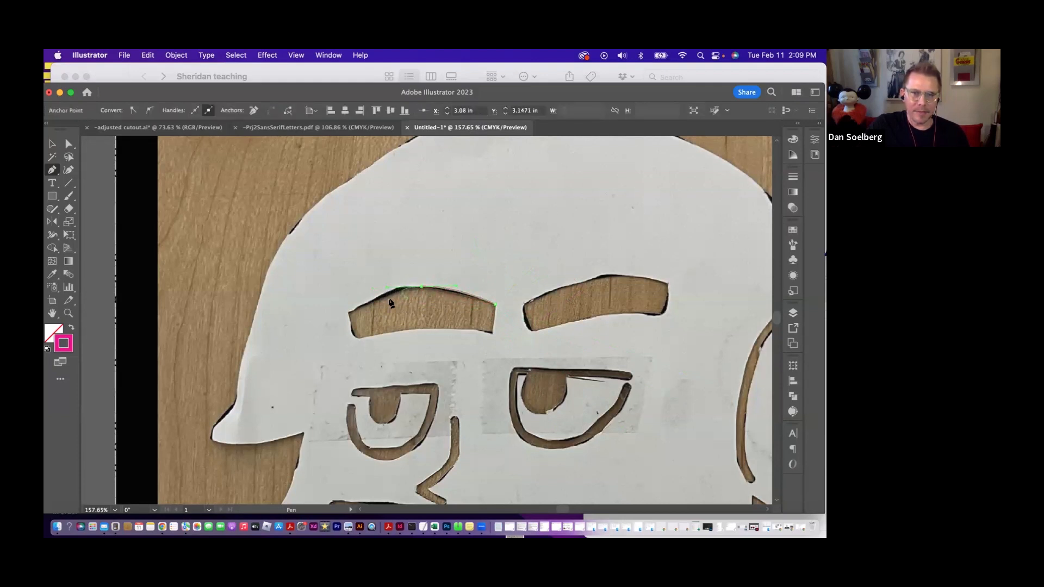
click(365, 302)
click(350, 312)
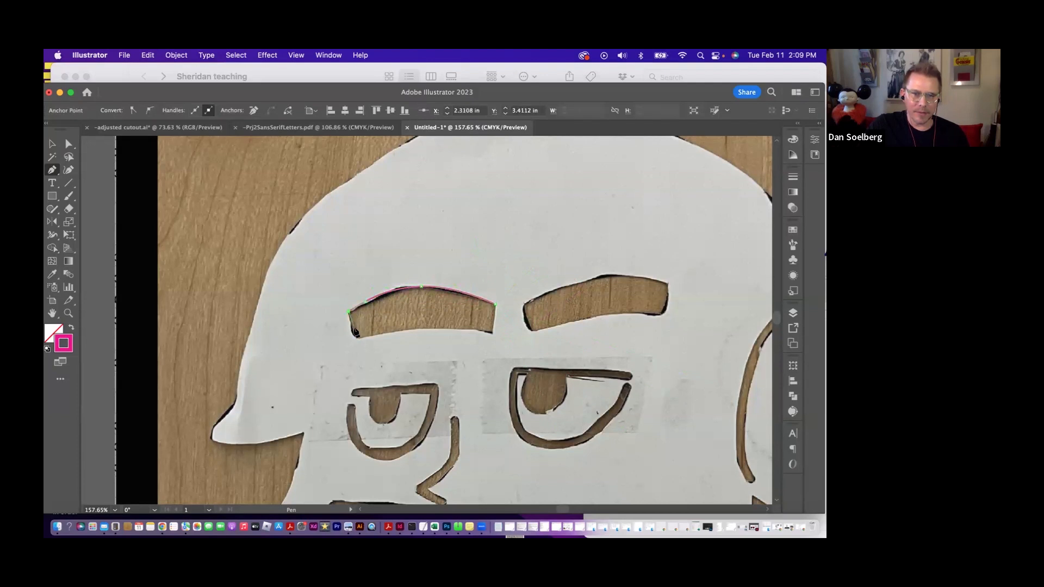
click(357, 338)
drag(427, 329, 445, 330)
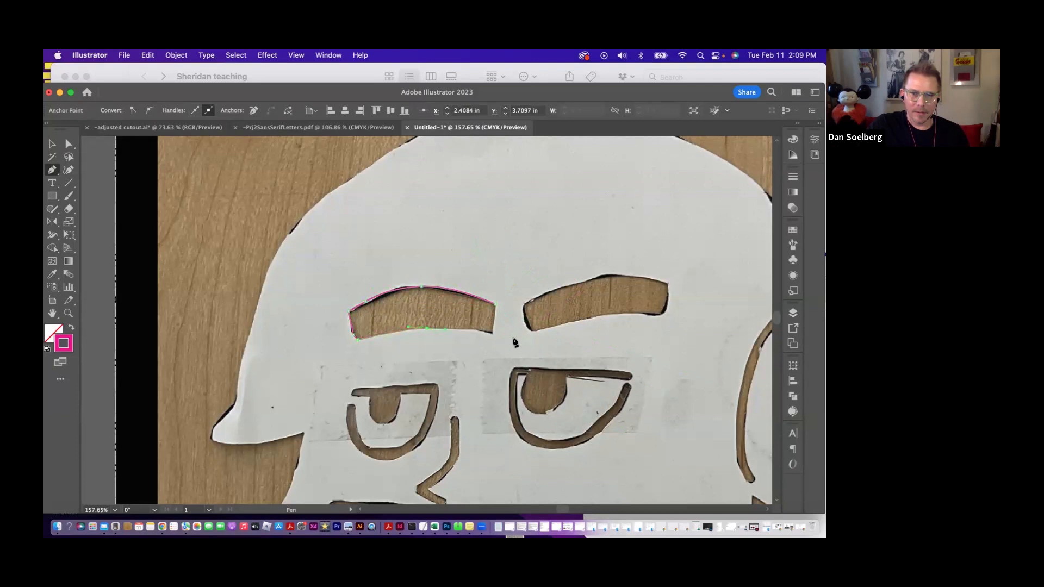
click(493, 332)
click(495, 305)
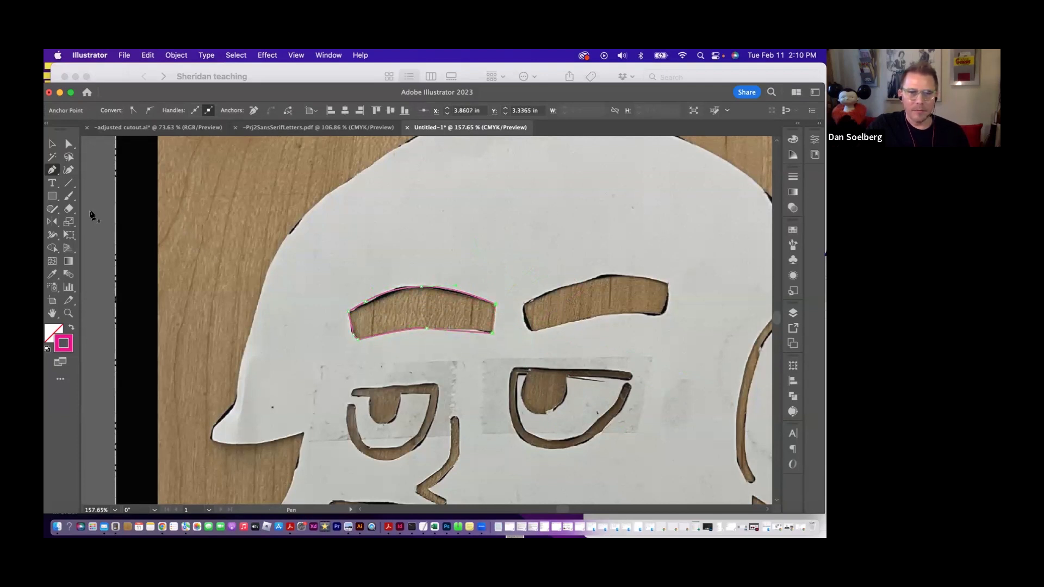
click(51, 143)
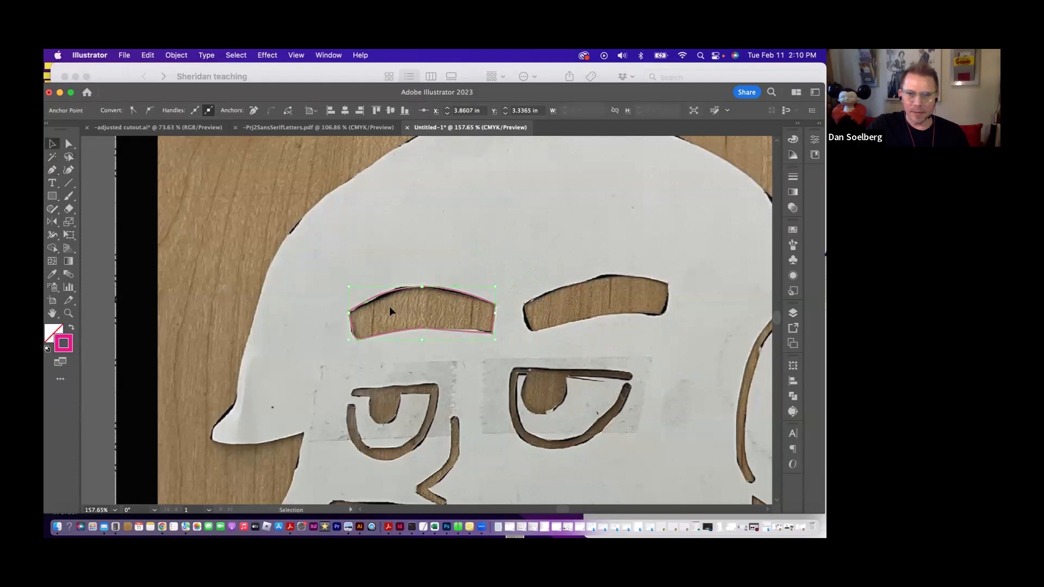
key(z)
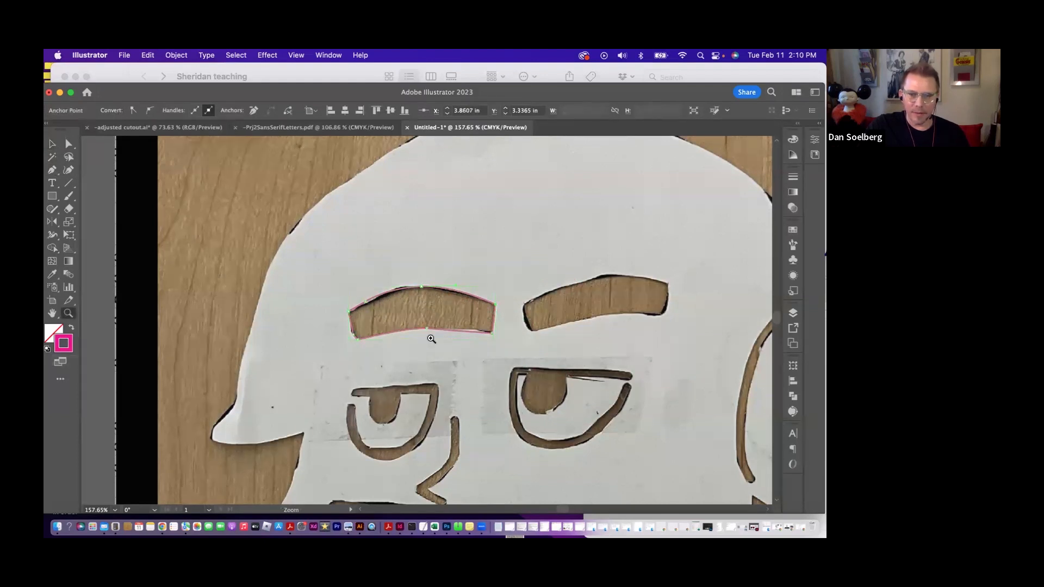
drag(375, 300, 556, 431)
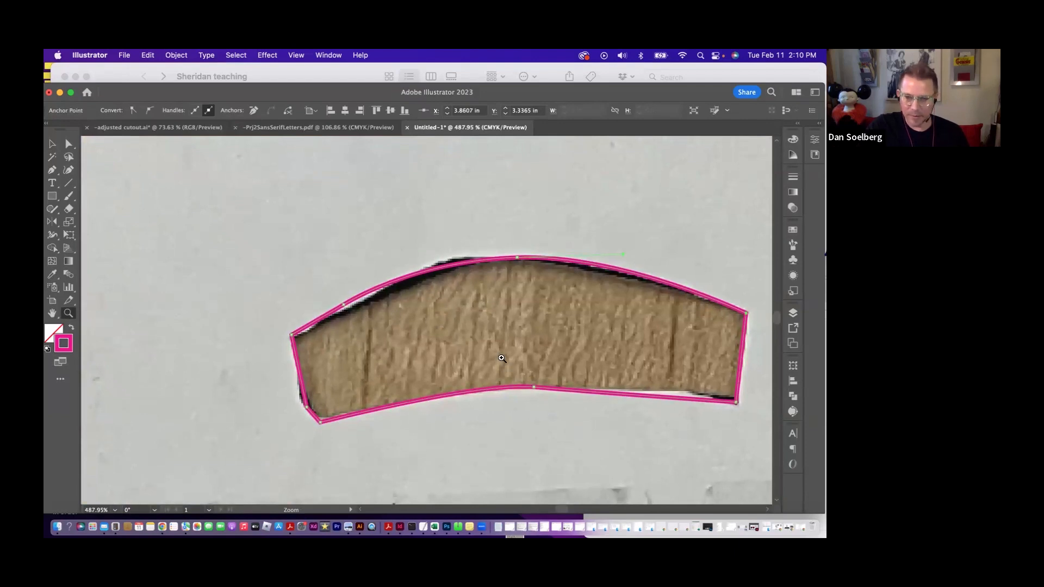
alt+click(511, 360)
alt+click(511, 360)
alt+click(511, 360)
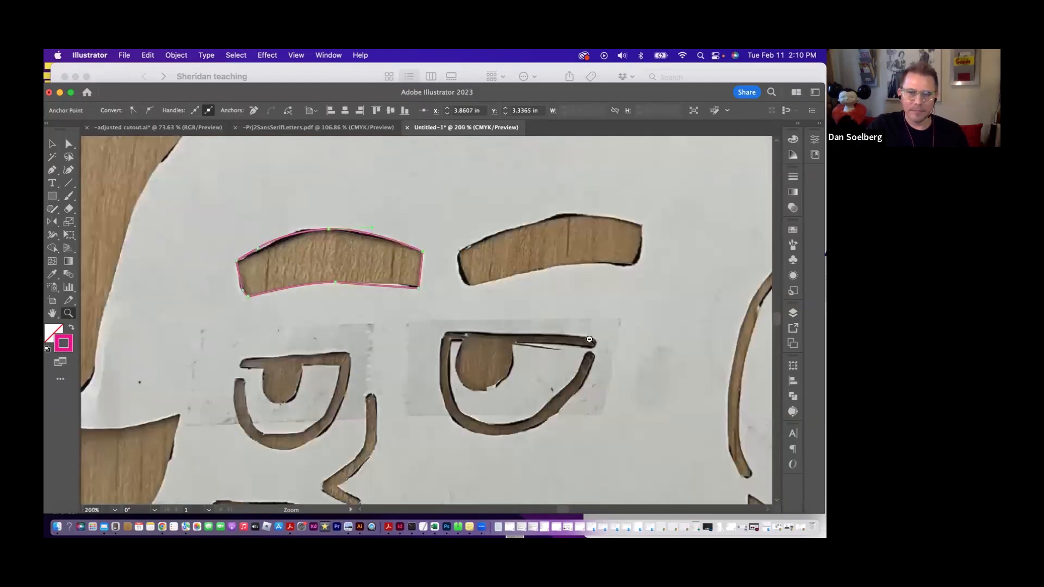
click(52, 144)
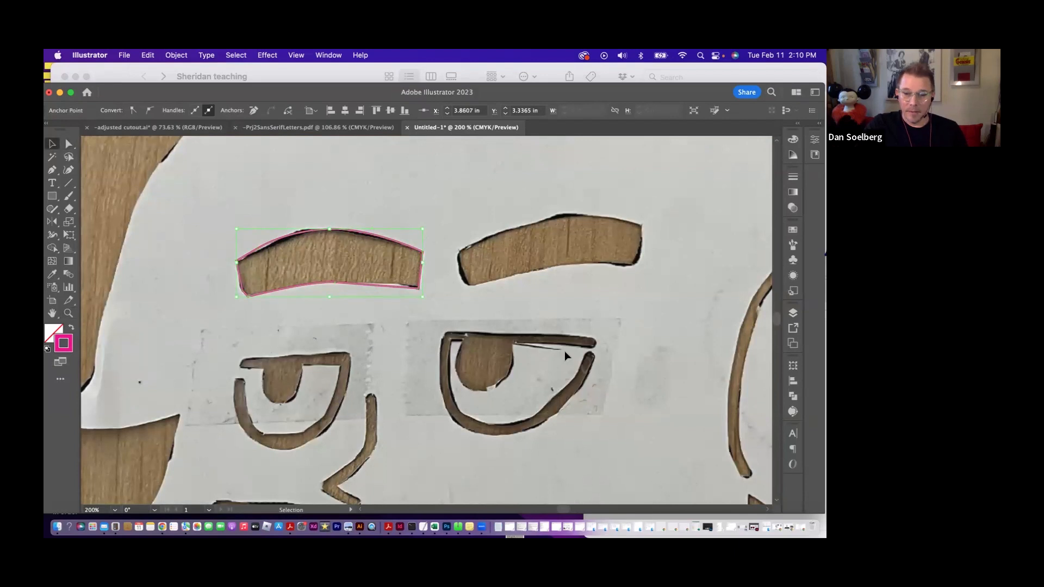